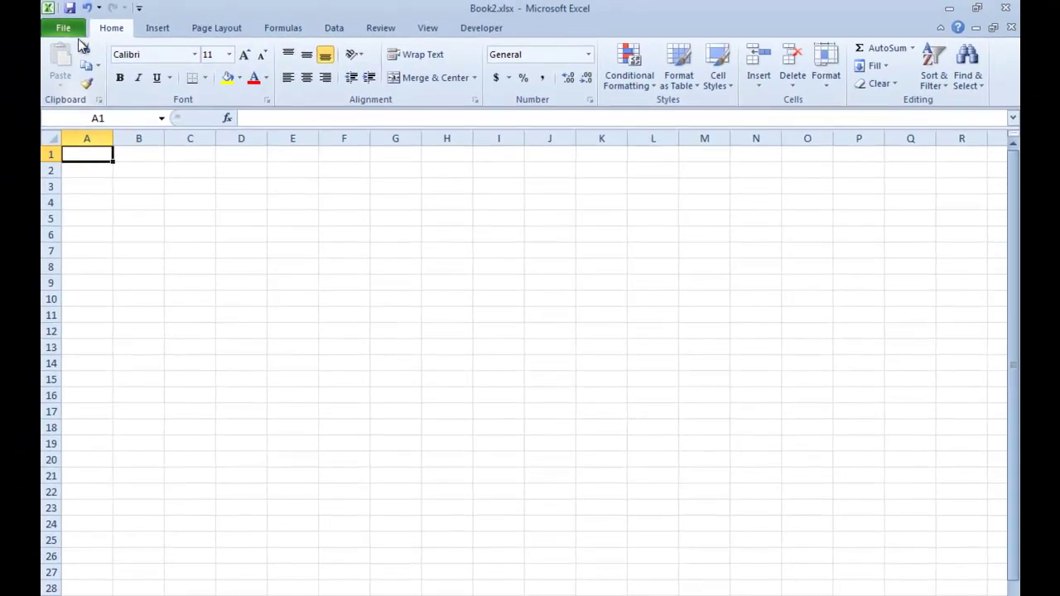
Step: Enable the Analysis ToolPak in the Excel Add-ins list via File > Options > Add-Ins
click(65, 30)
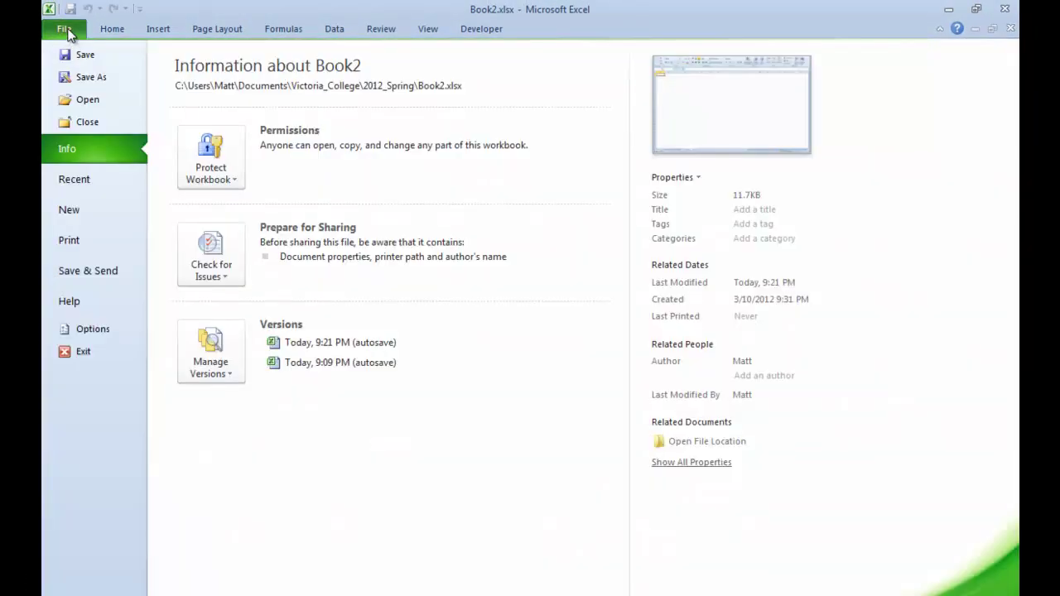
click(84, 331)
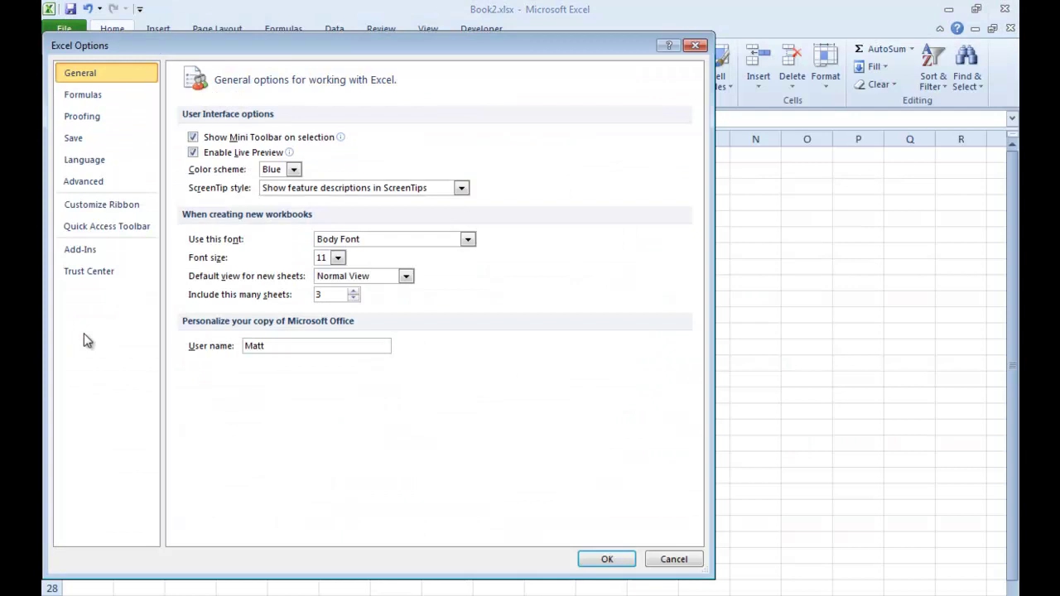
click(92, 255)
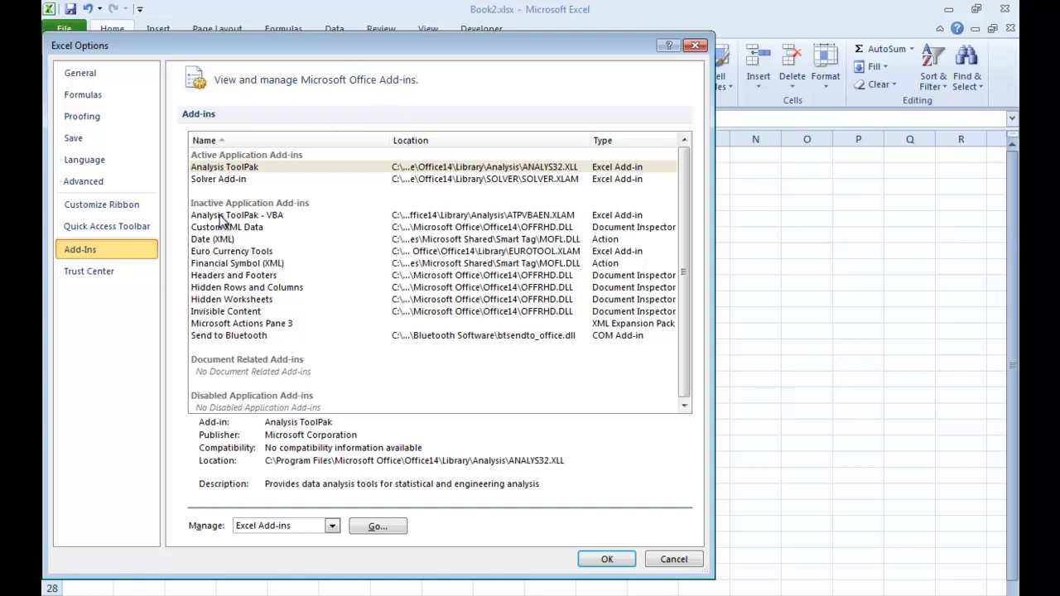
click(228, 169)
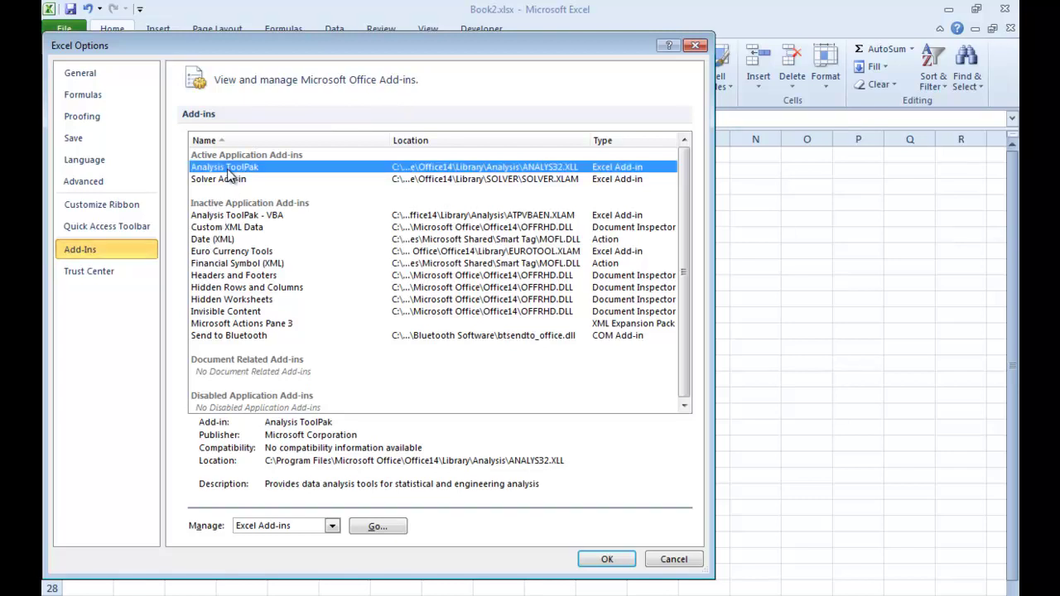
click(377, 528)
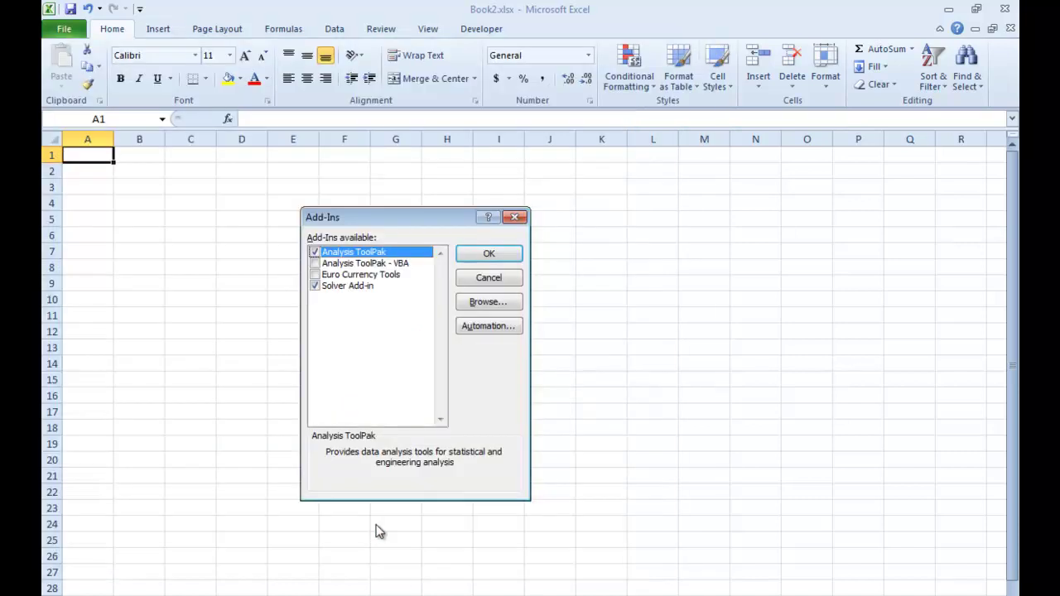
click(315, 252)
click(315, 253)
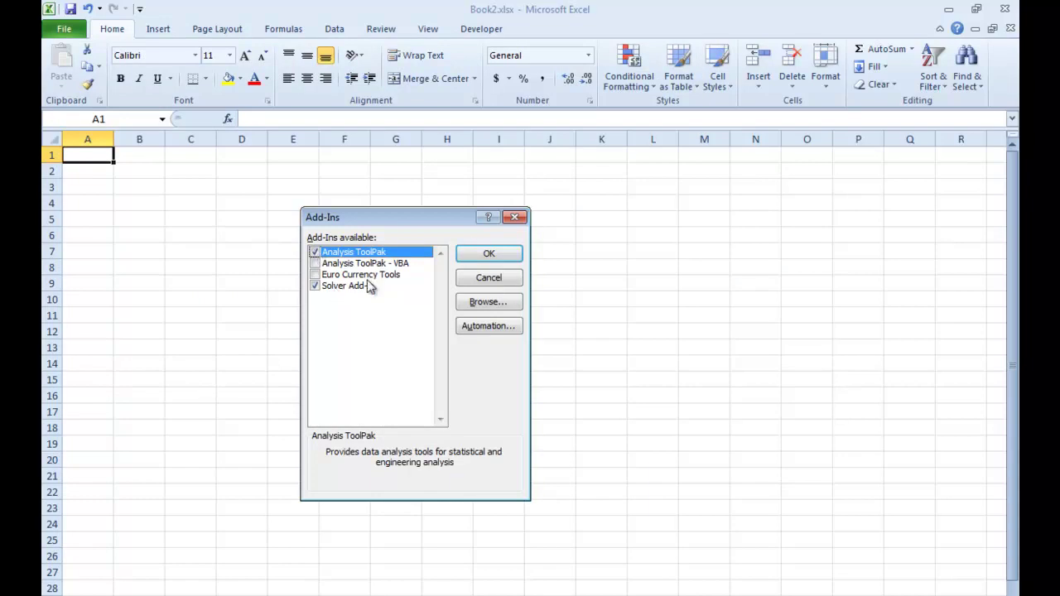
click(484, 255)
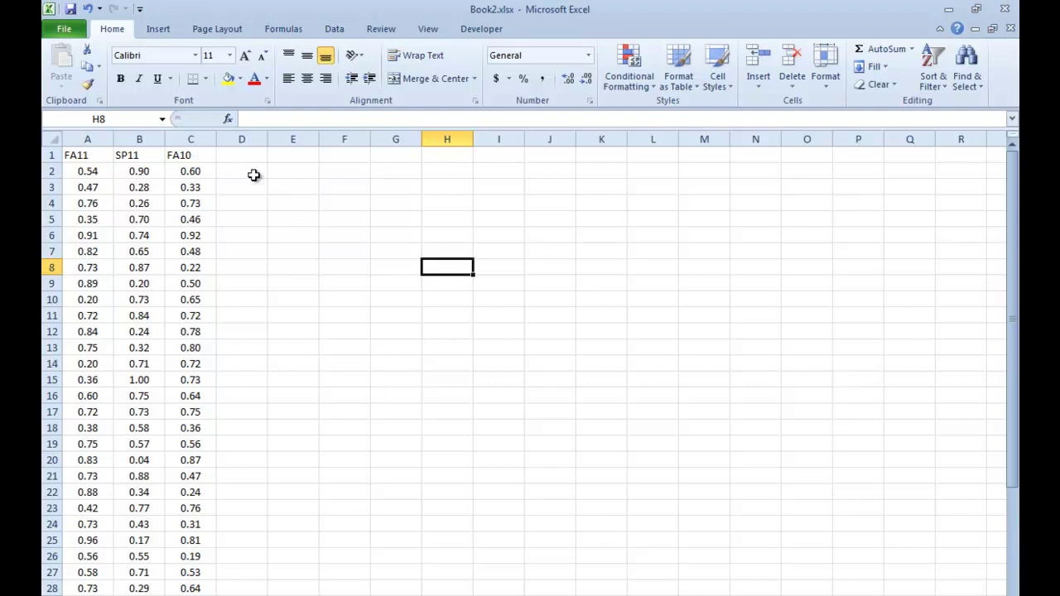
Step: Move to the top of the FA11, SP11 and FA10 data and switch to the Data ribbon
key(Up)
key(Up)
key(Up)
key(Up)
key(Up)
key(Up)
key(Up)
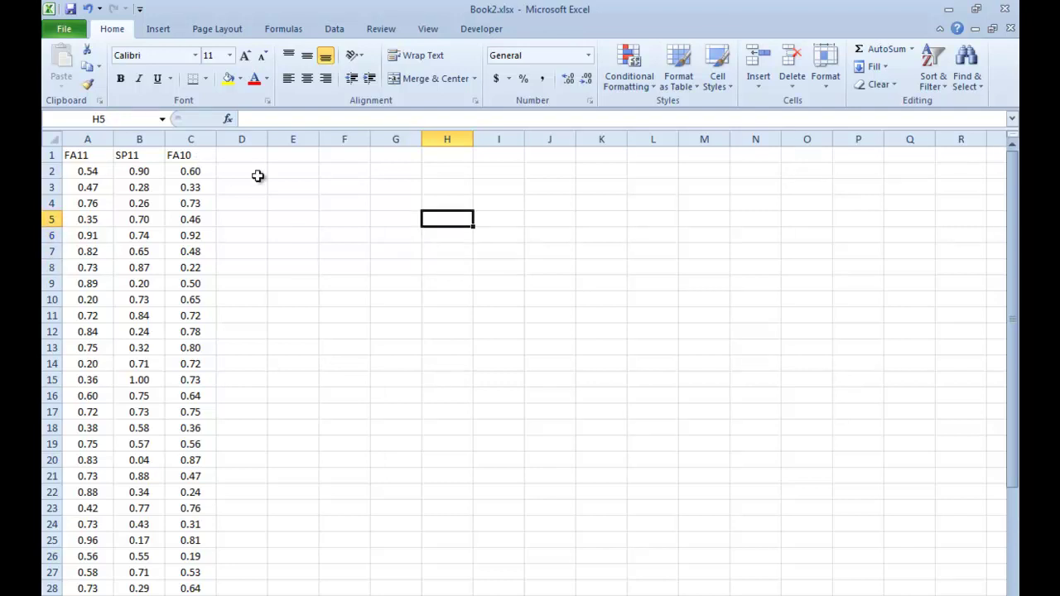
key(Left)
key(Left)
key(Left)
key(Left)
key(Left)
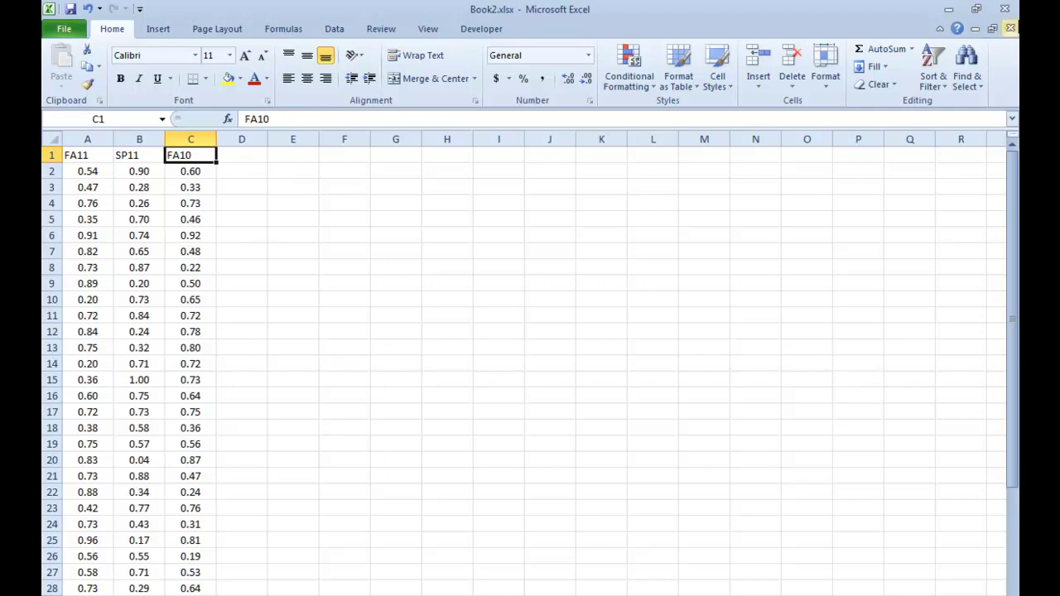
click(334, 29)
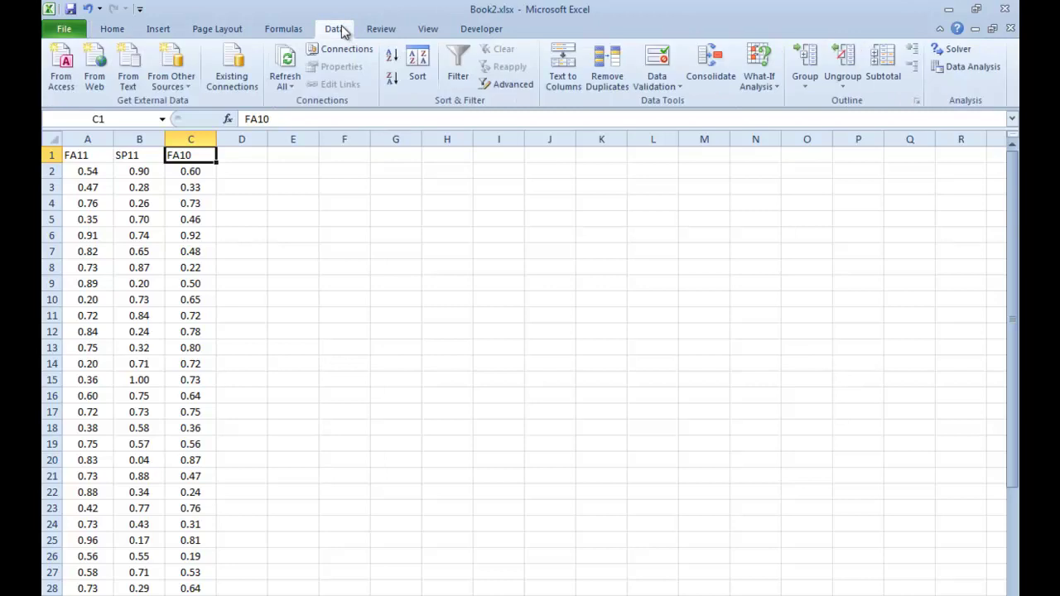
Step: Choose Anova: Single Factor from Data Analysis and empty its Input Range box
click(971, 73)
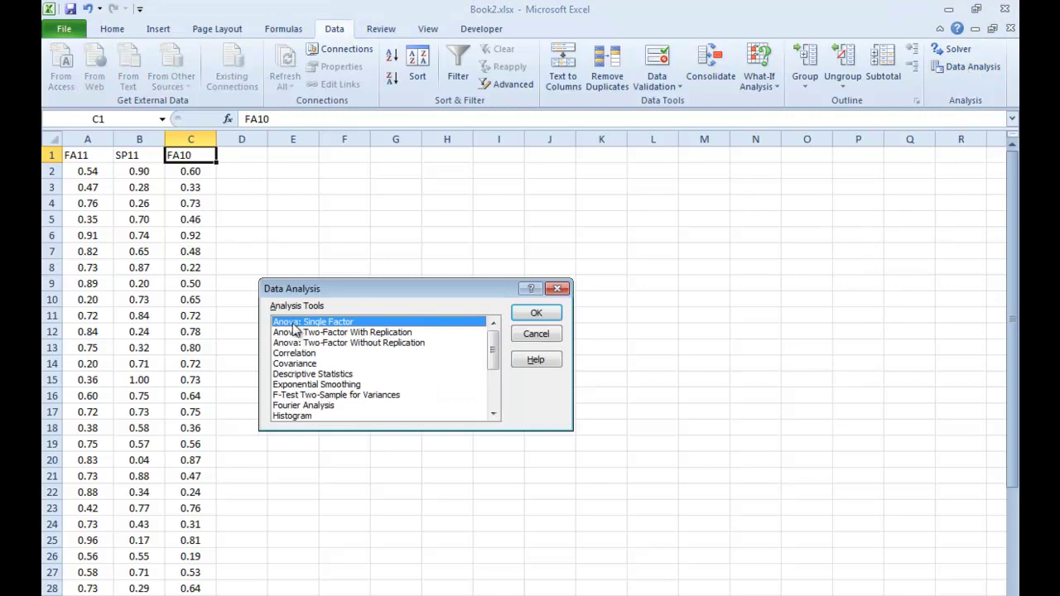
click(493, 397)
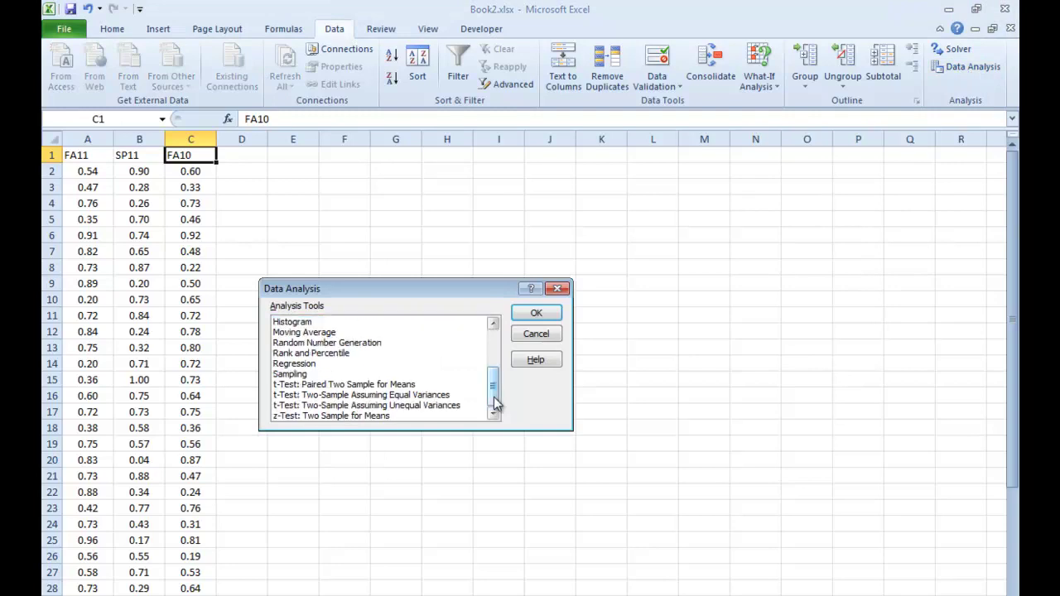
click(494, 353)
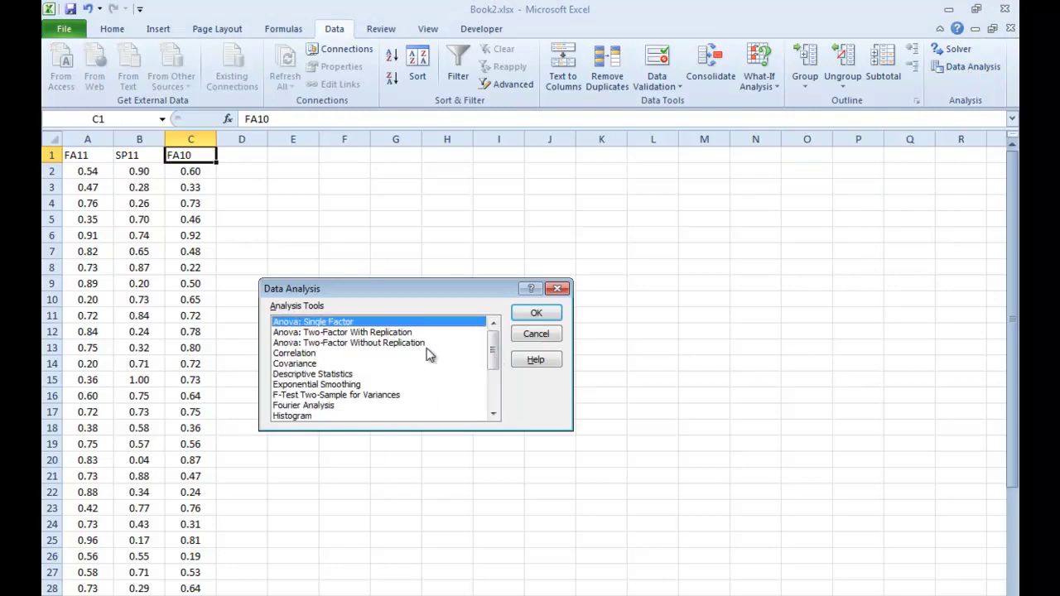
click(535, 316)
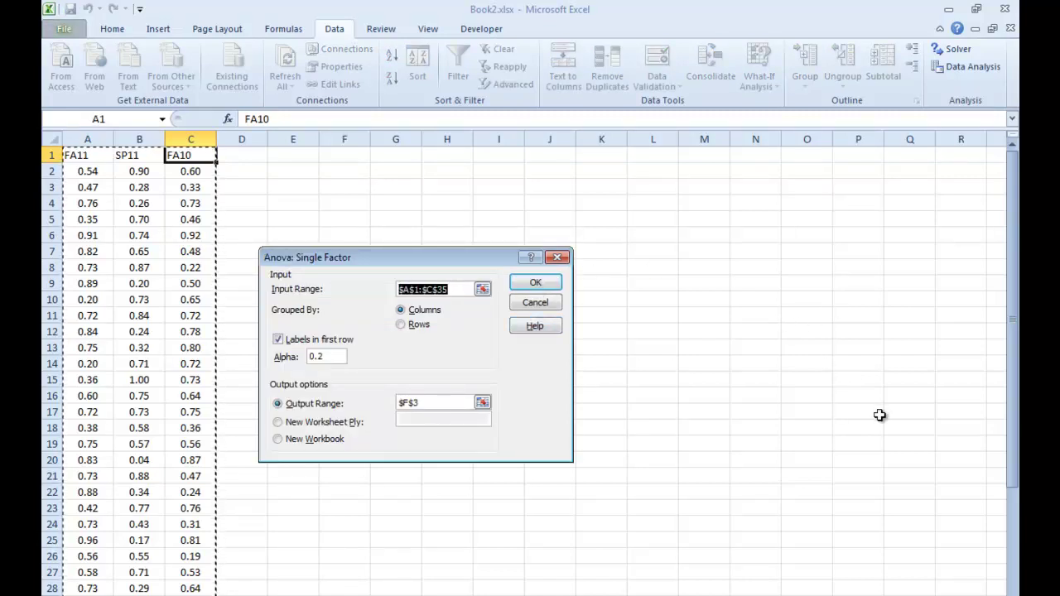
key(Delete)
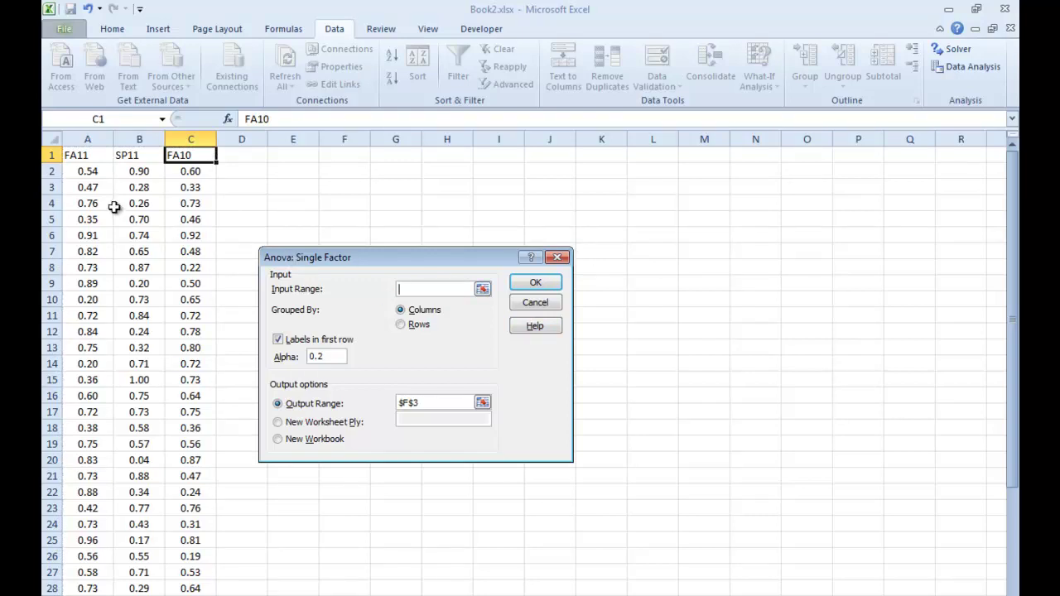
Step: Set input range A1:C35 with labels, alpha 0.2, and output range F3
click(89, 156)
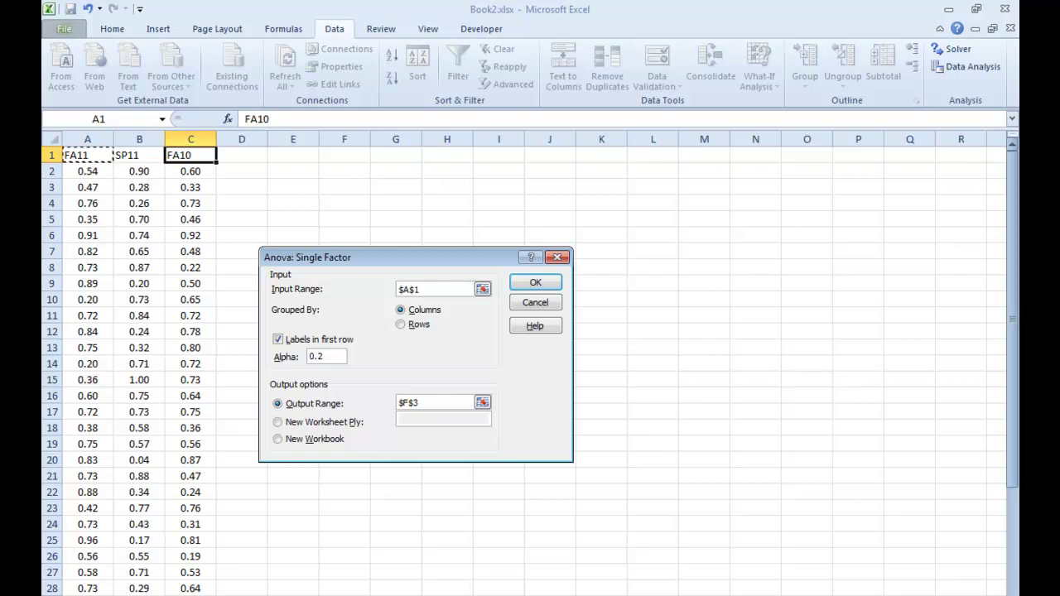
scroll(1011, 331, down, 1)
scroll(1012, 331, down, 2)
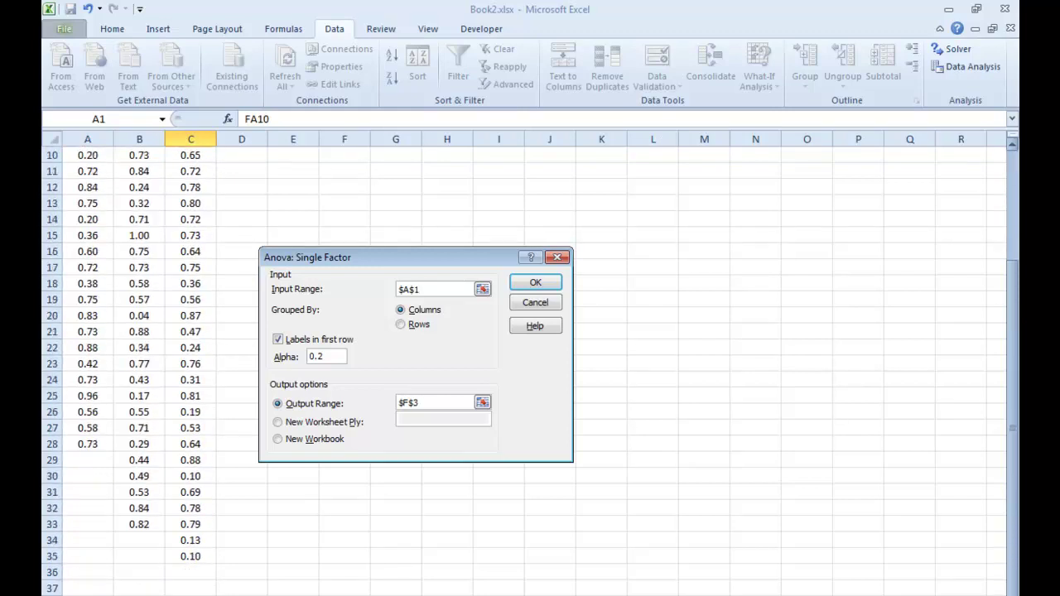
shift+click(183, 558)
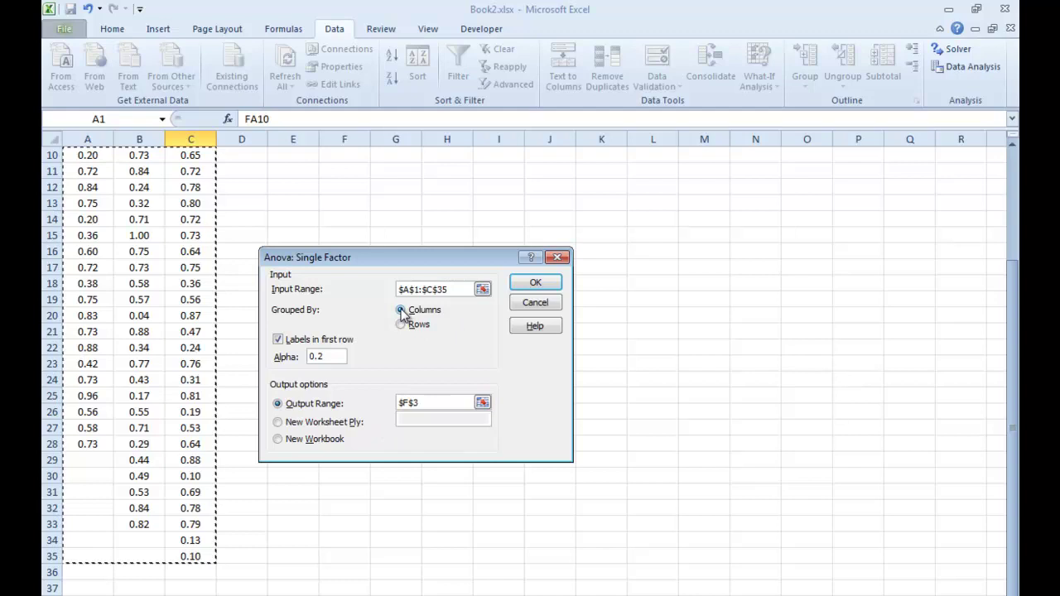
key(alt+i)
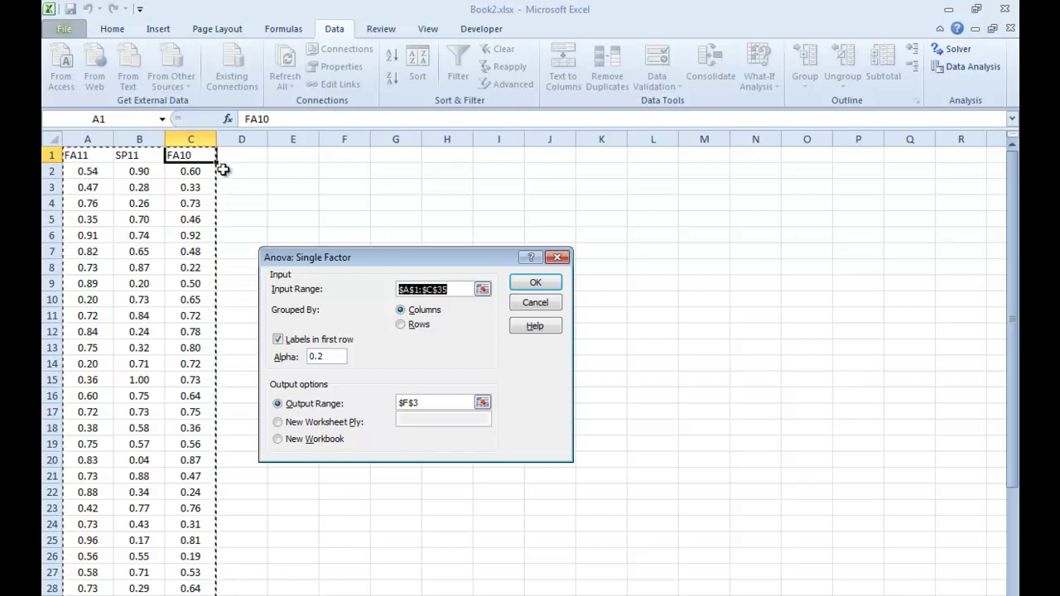
click(335, 356)
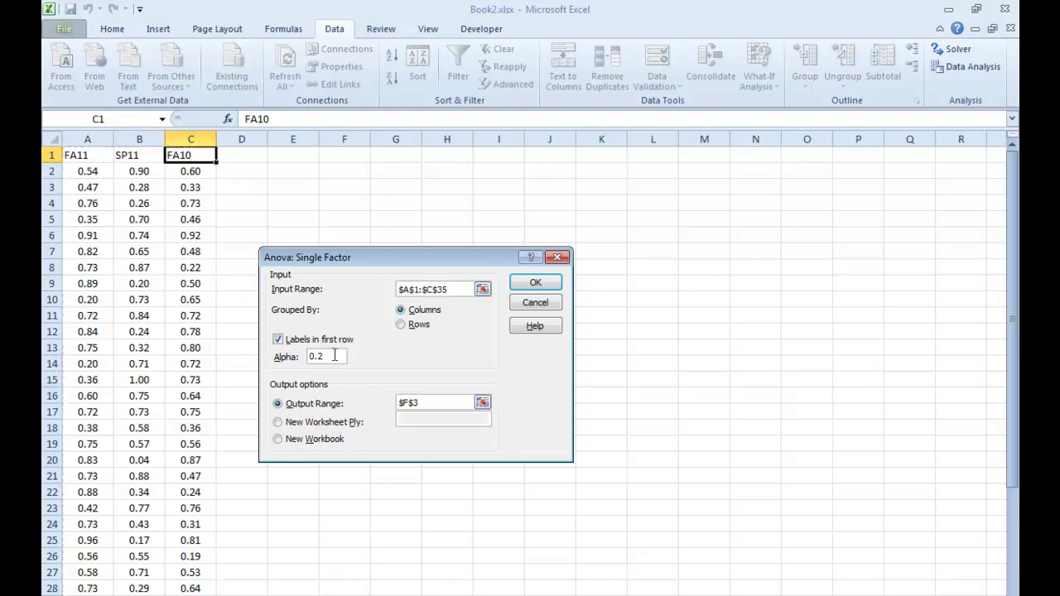
key(BackSpace)
text(2)
click(450, 401)
Step: Run the ANOVA to F3, autofit column F, and rename the Average header in I6 to 'Arith. Mean'
click(536, 284)
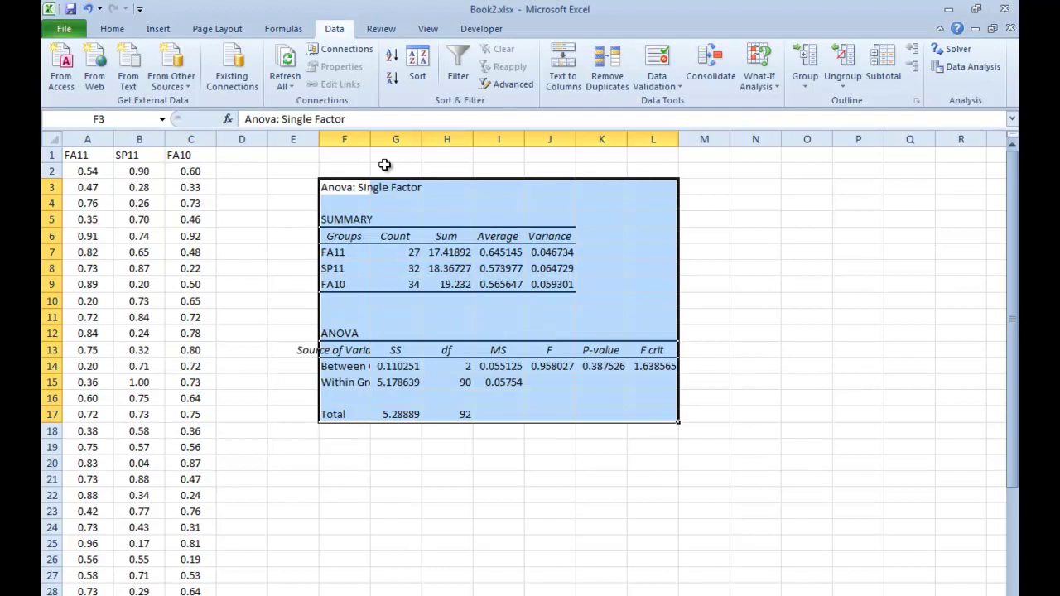
double_click(371, 139)
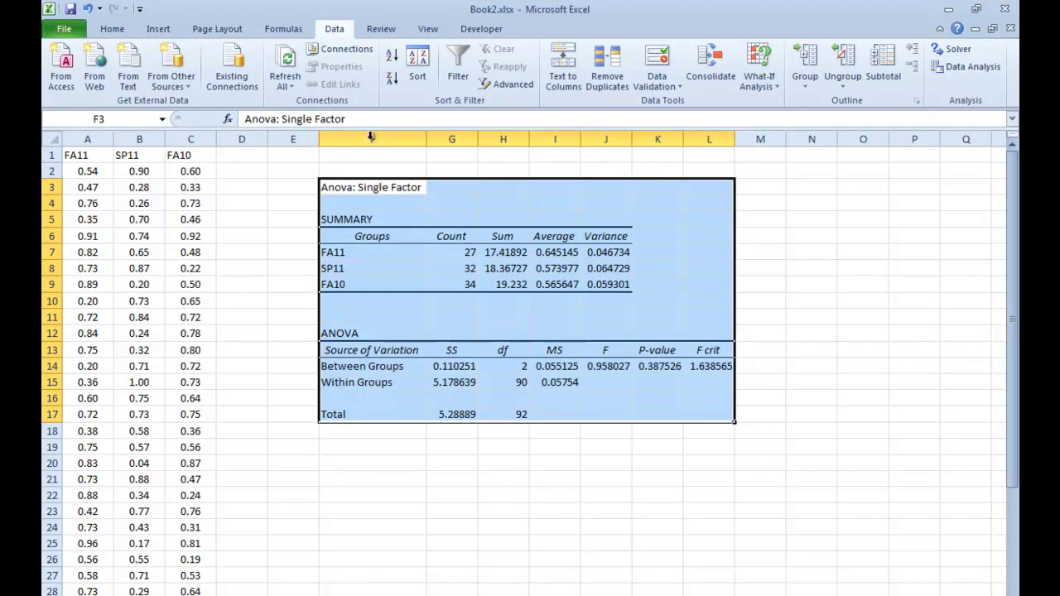
click(561, 238)
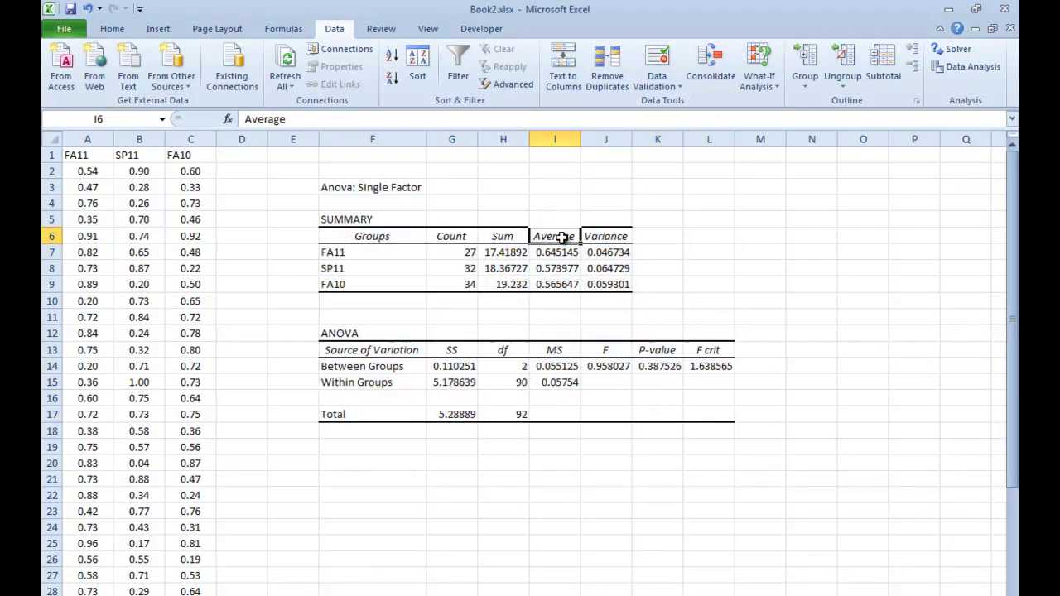
click(479, 119)
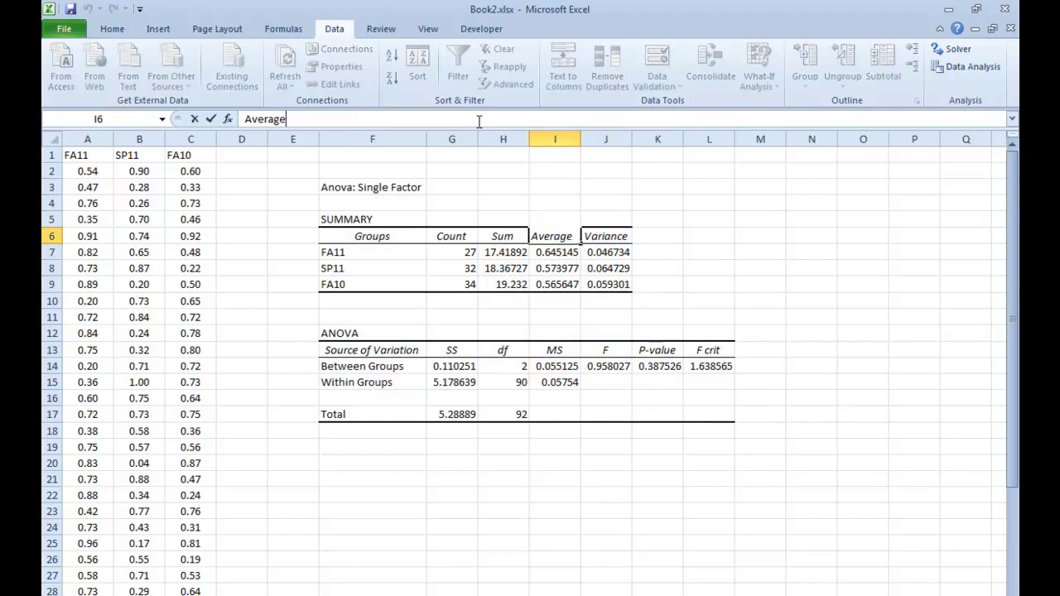
key(BackSpace)
key(BackSpace)
key(BackSpace)
key(BackSpace)
key(BackSpace)
key(BackSpace)
key(BackSpace)
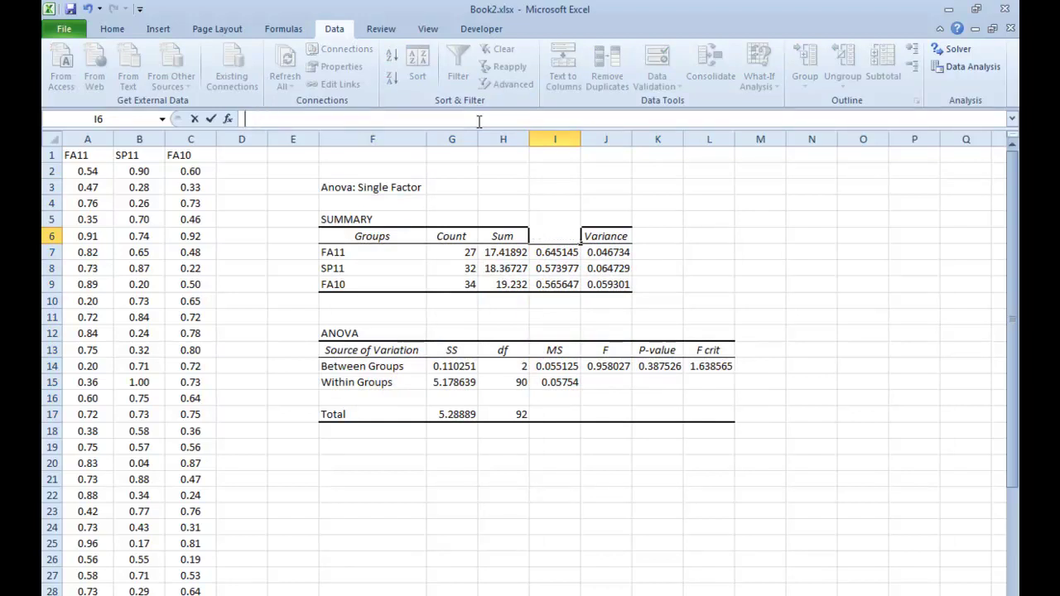
text(Arith. Men)
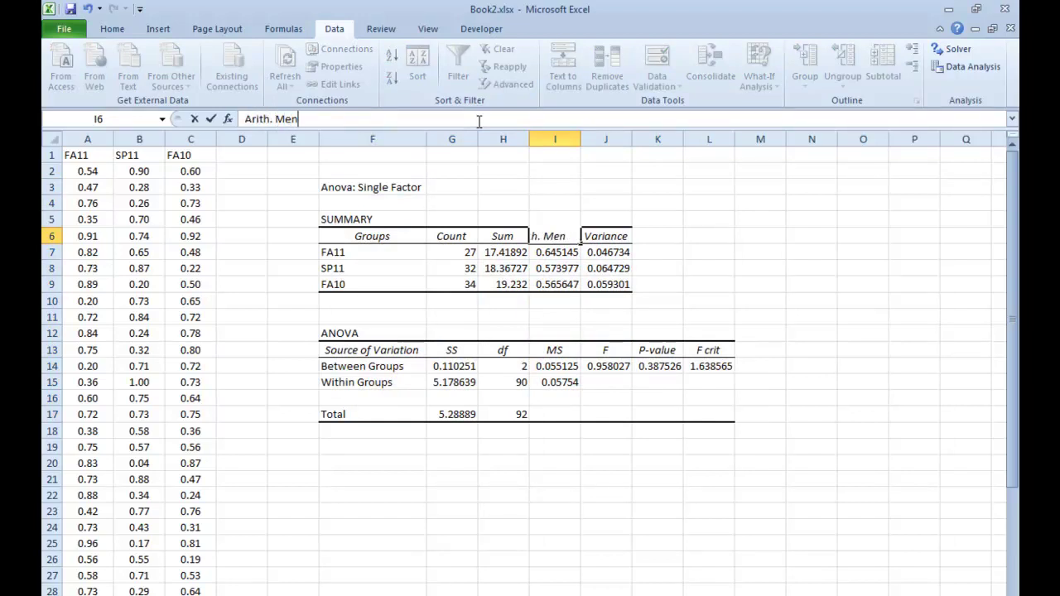
text(a)
key(BackSpace)
key(BackSpace)
text(an)
key(Return)
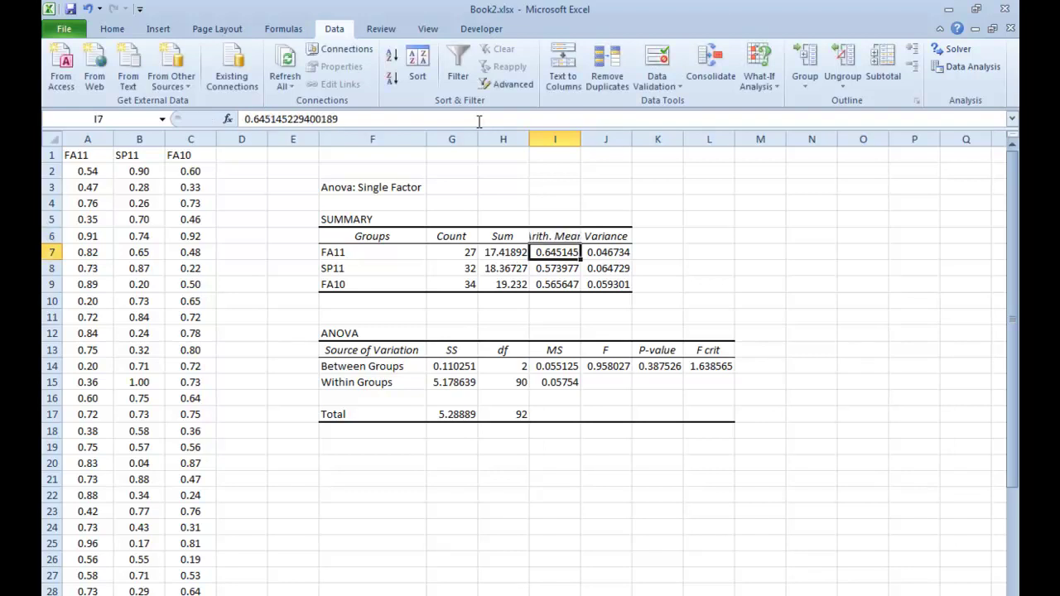
Step: Autofit the means column and copy the Variance header into K6
double_click(580, 139)
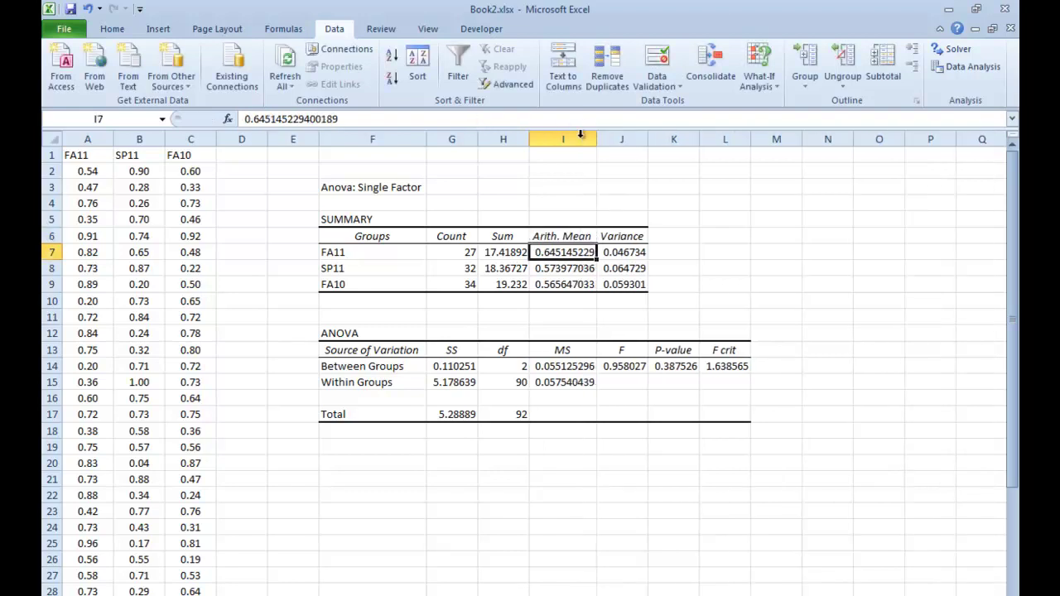
click(636, 237)
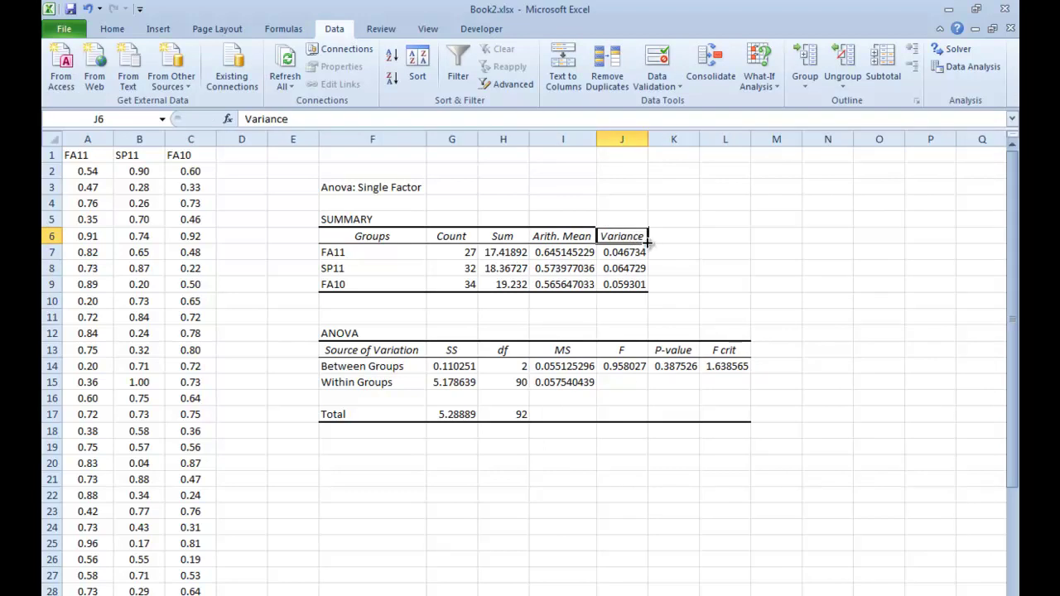
drag(648, 243, 679, 238)
Step: Retitle K6 as 'Std. Dev.'
click(678, 238)
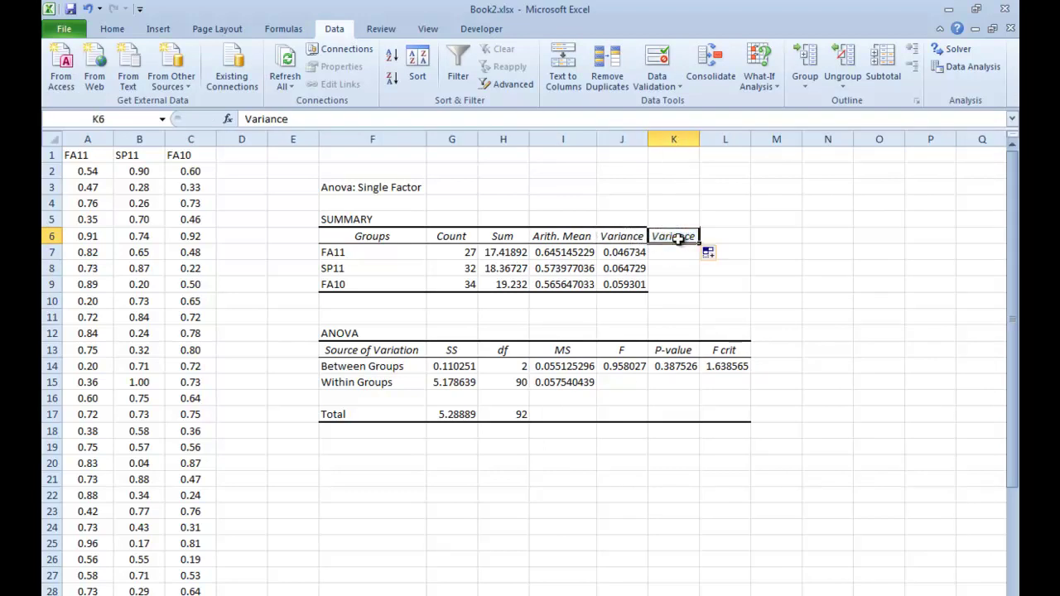
text(Std.)
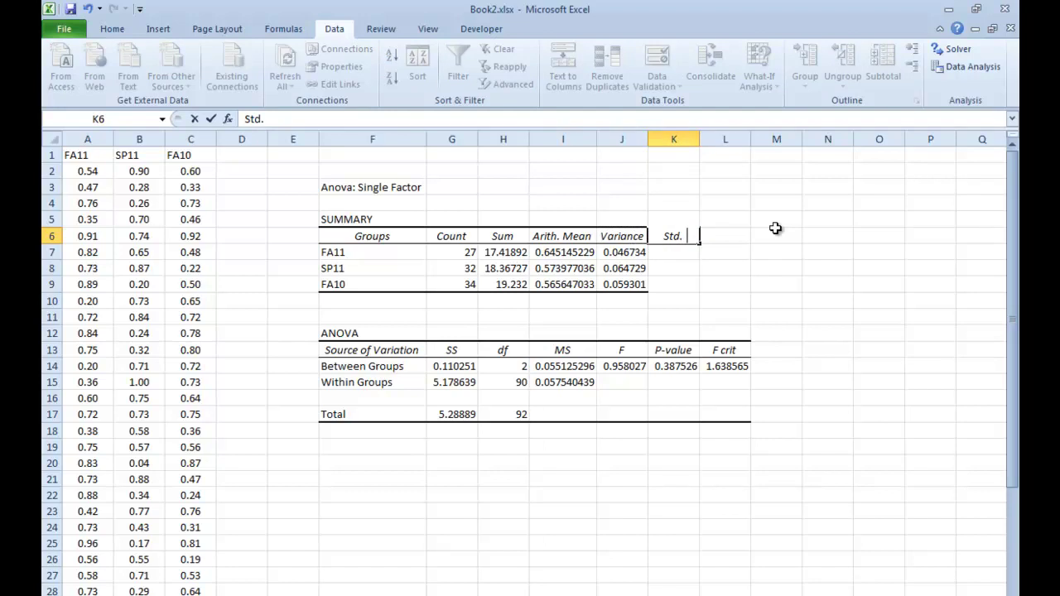
text( Dev.)
key(Return)
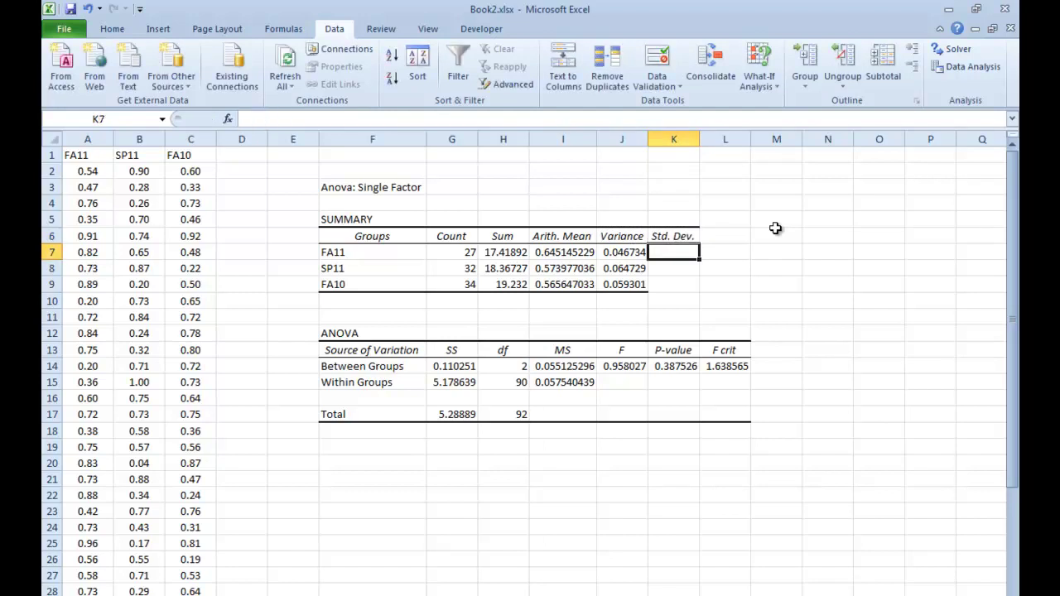
Step: Enter =SQRT(J7) in K7 and fill down to K9 (0.216182, 0.254419, 0.243518)
click(670, 116)
text(=)
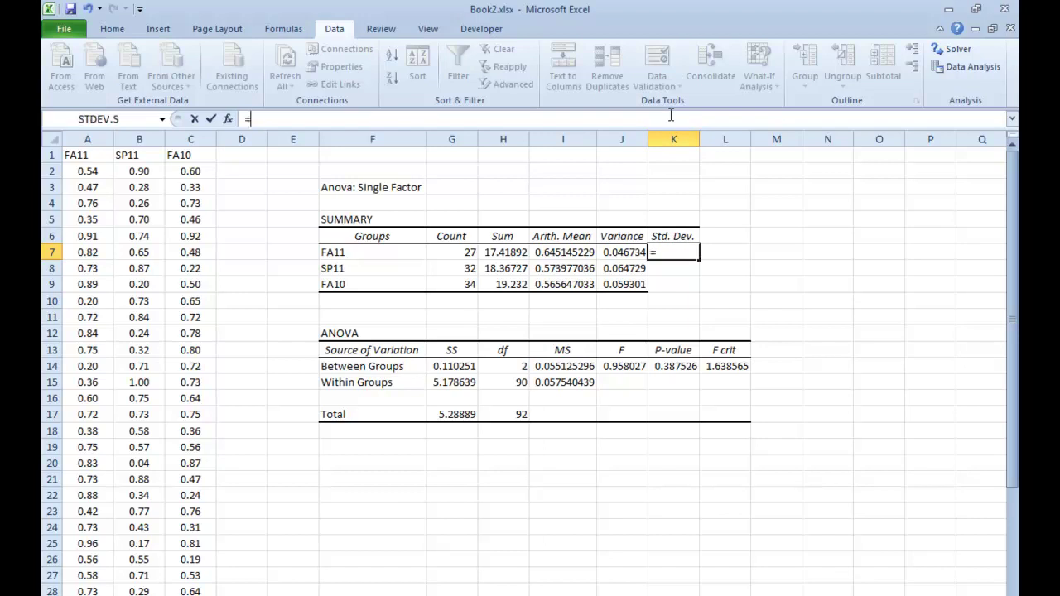
text(Squa)
key(BackSpace)
text(r)
key(BackSpace)
key(BackSpace)
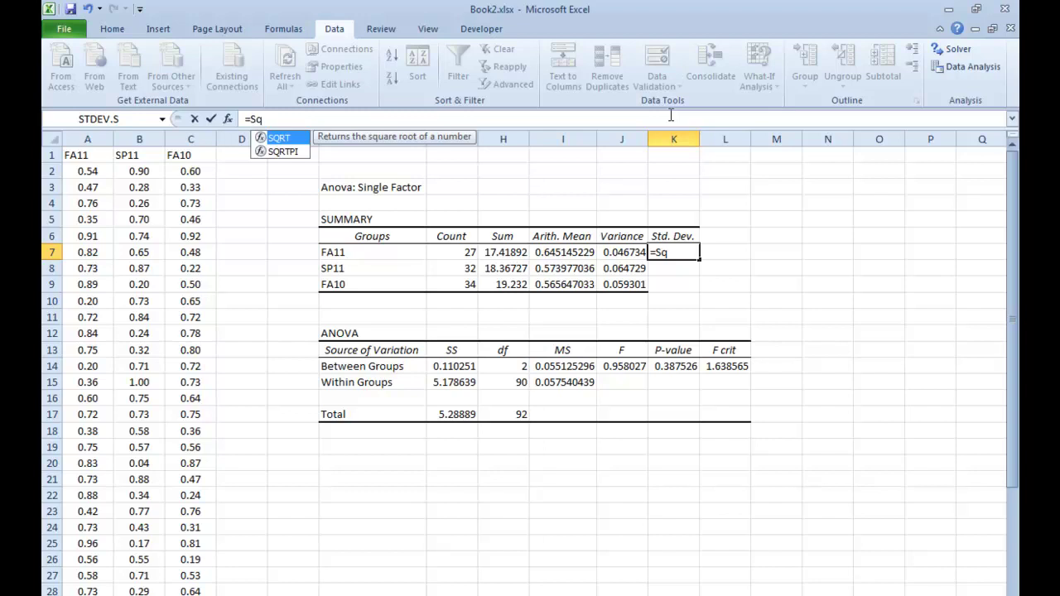
key(Return)
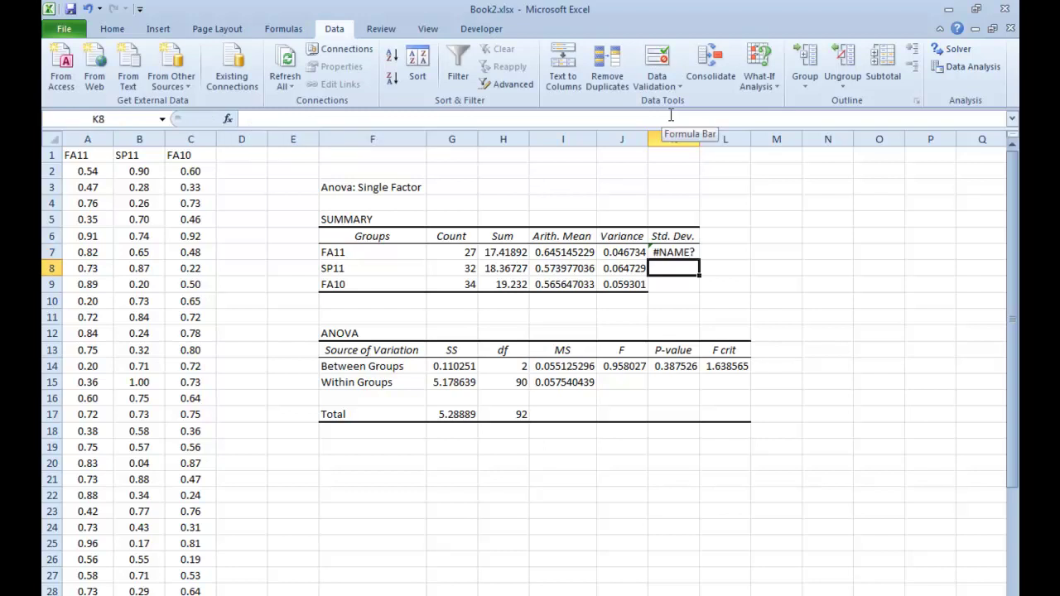
key(Up)
click(666, 117)
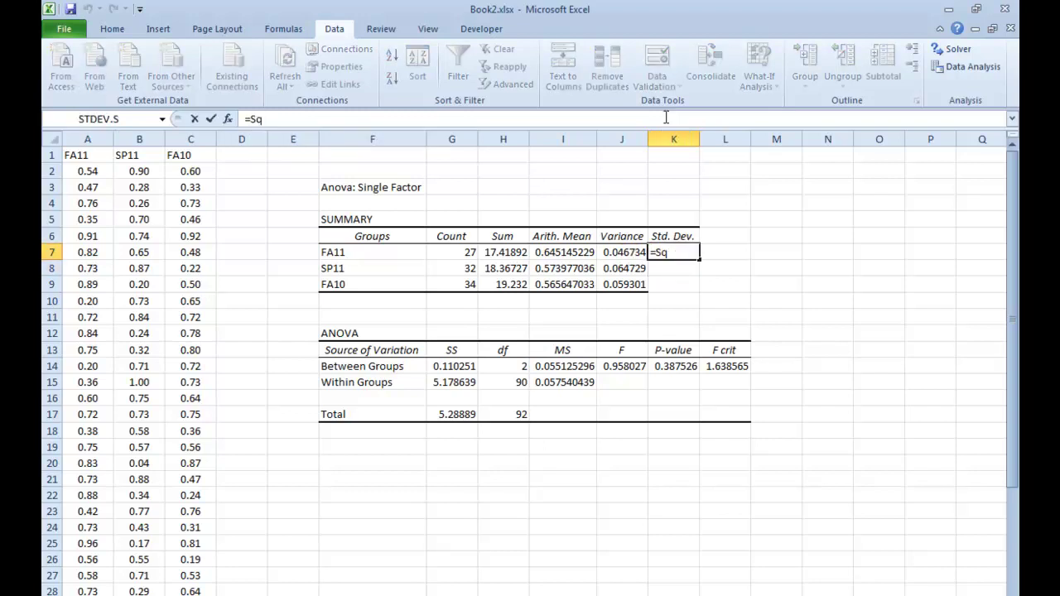
text(r)
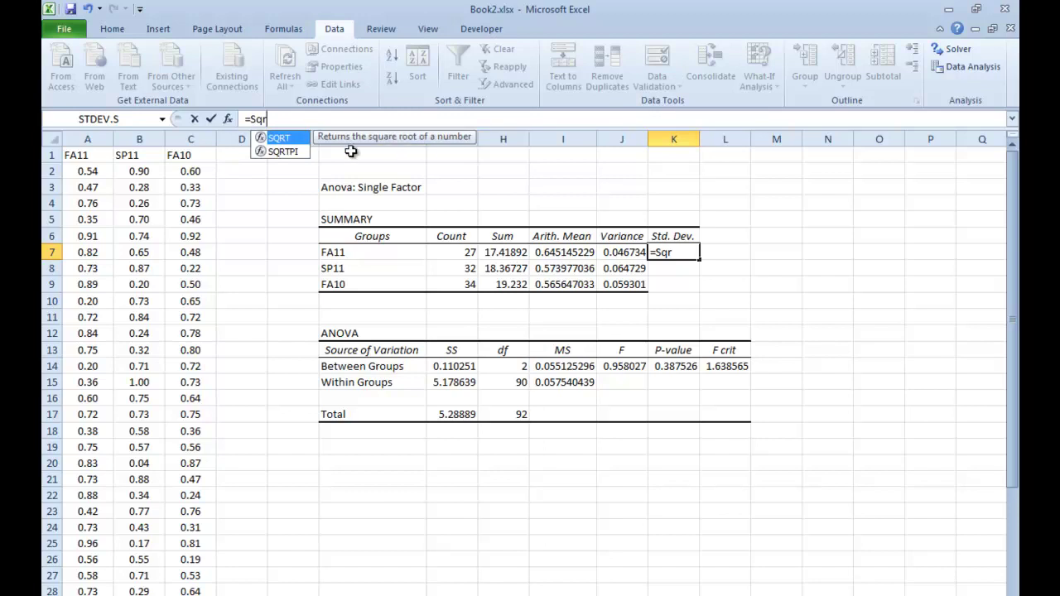
double_click(282, 138)
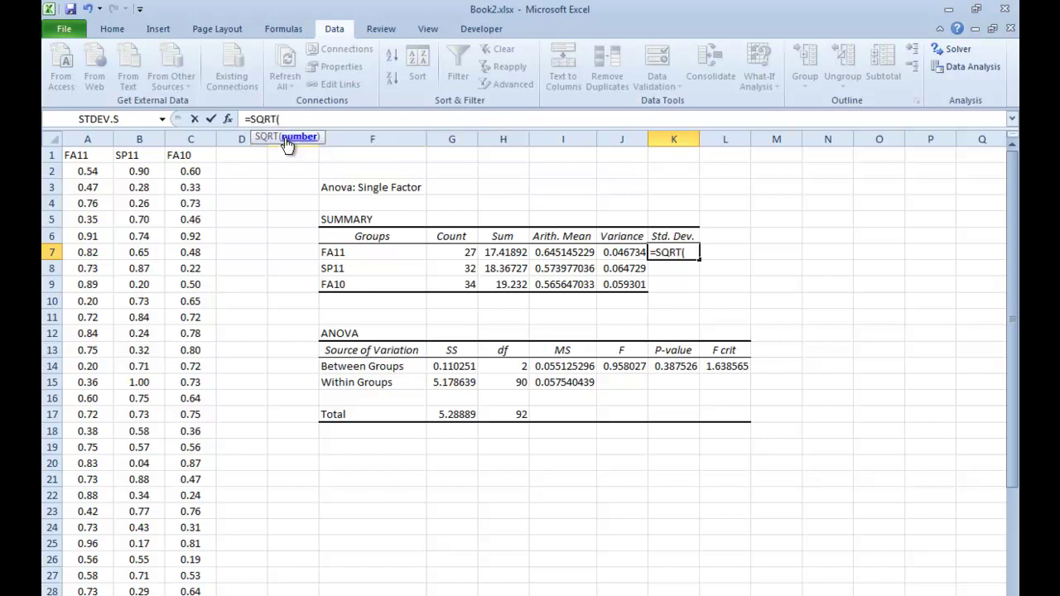
text(()
click(629, 255)
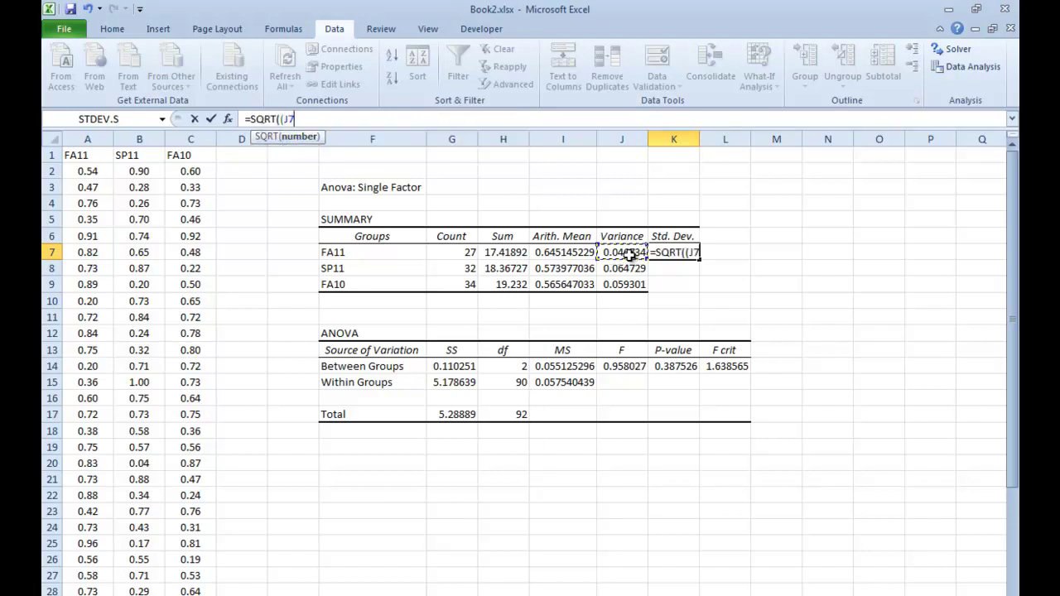
text()))
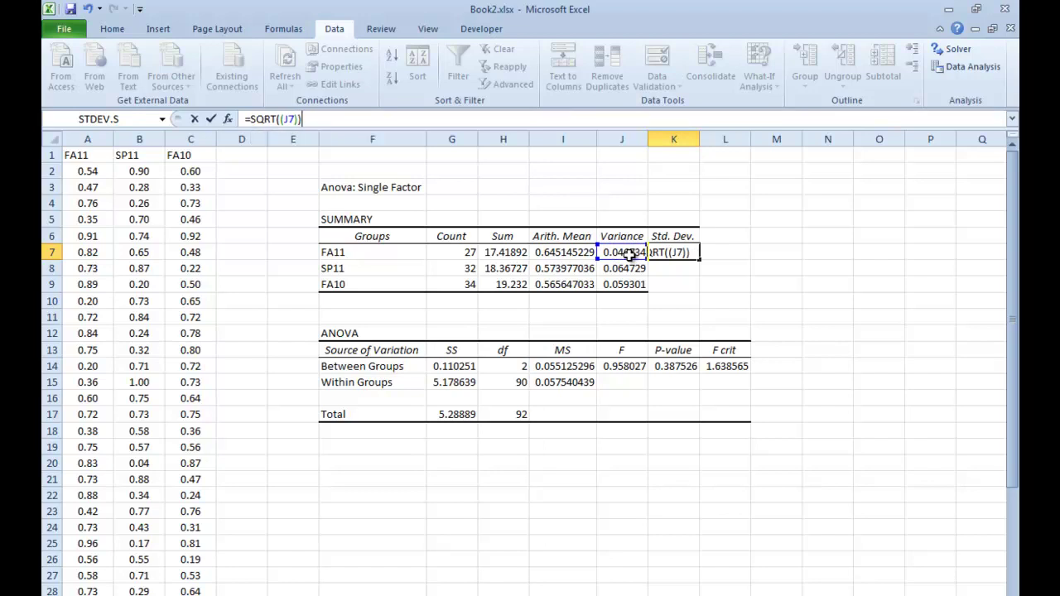
key(Return)
key(Up)
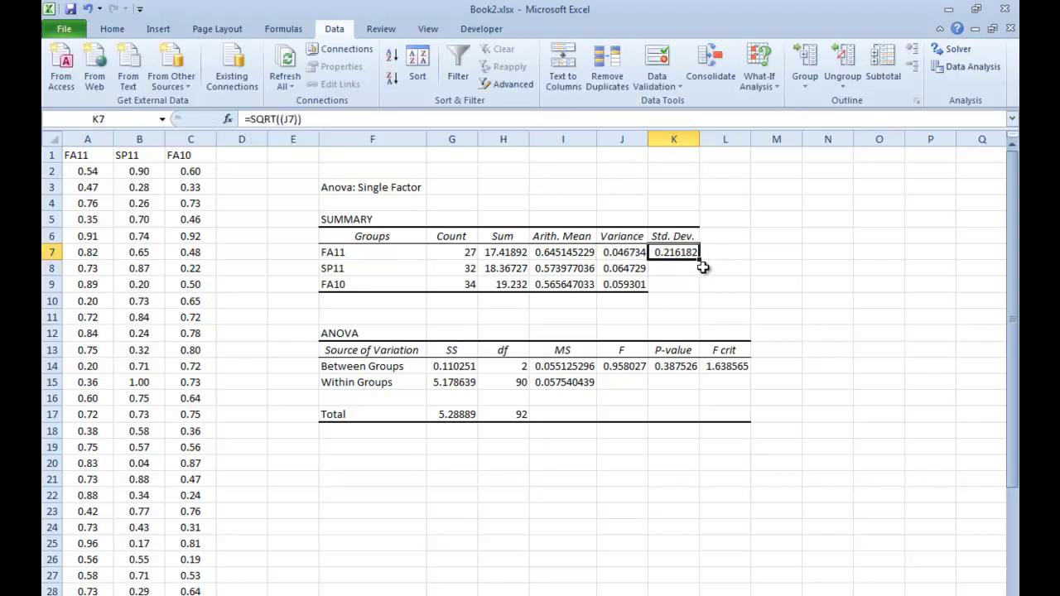
drag(700, 262, 701, 294)
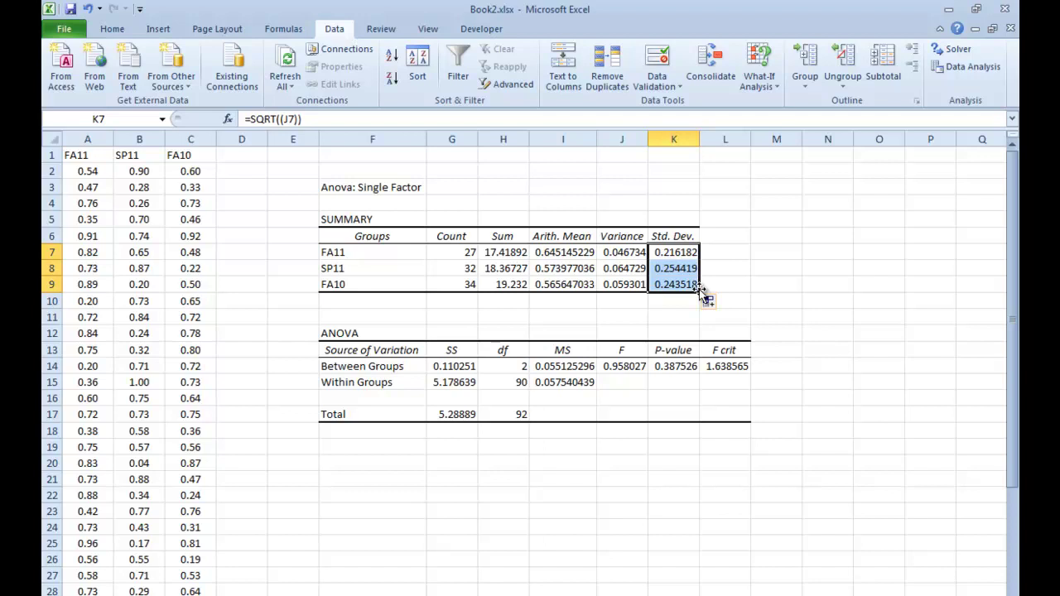
Step: Format means I7:I9 as percentages with one decimal: 64.5%, 57.4%, 56.6%
click(567, 252)
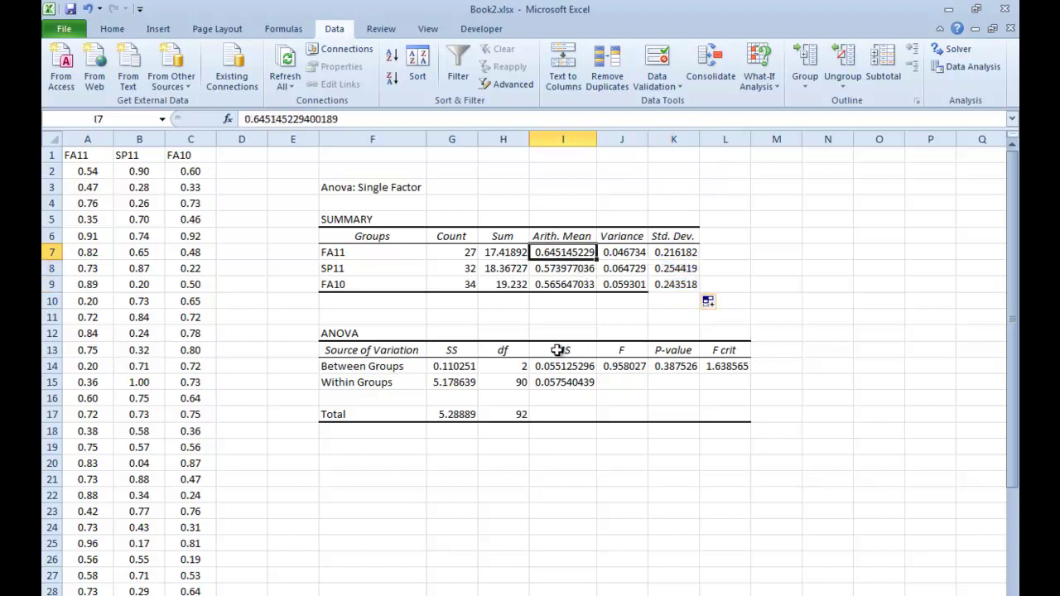
key(shift+Down)
key(shift+Down)
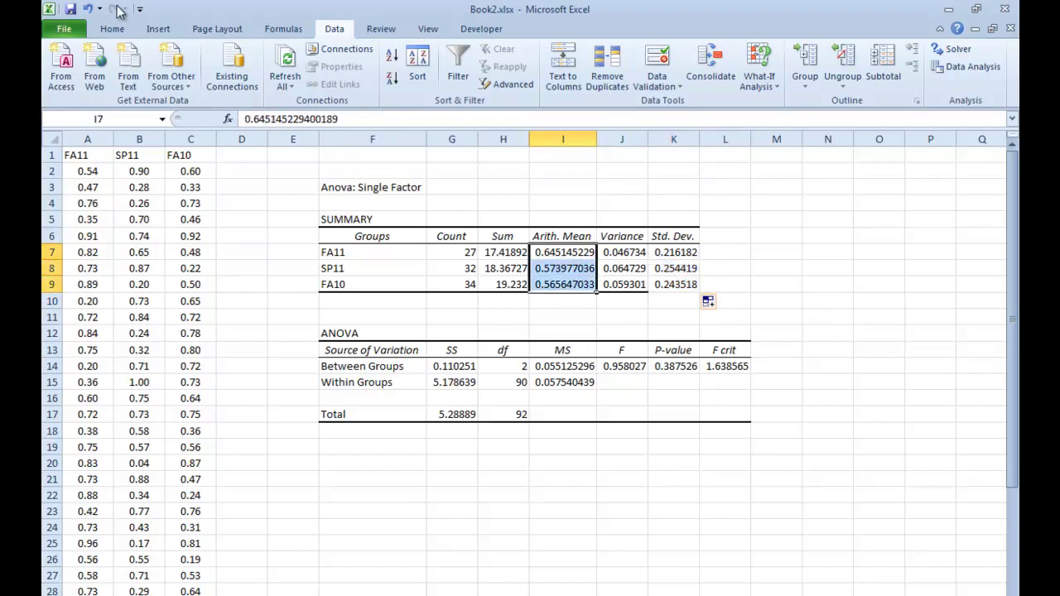
click(113, 29)
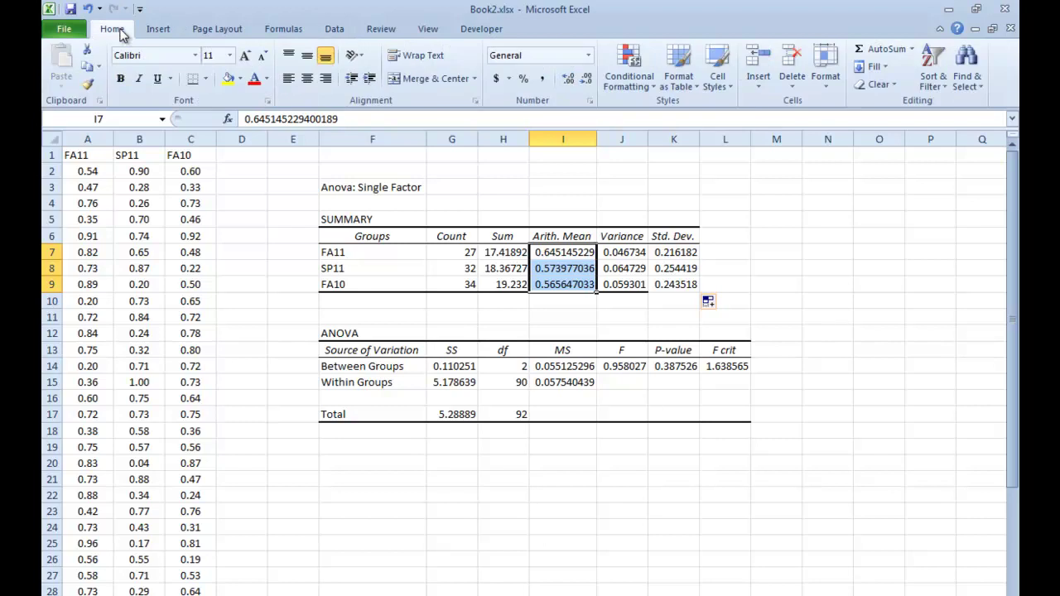
click(524, 80)
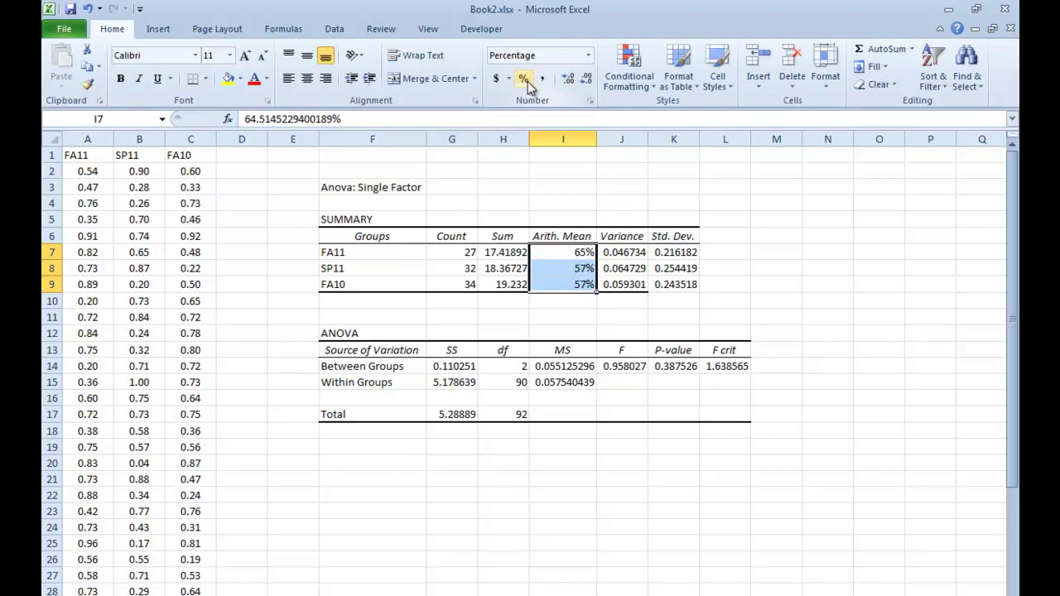
click(570, 80)
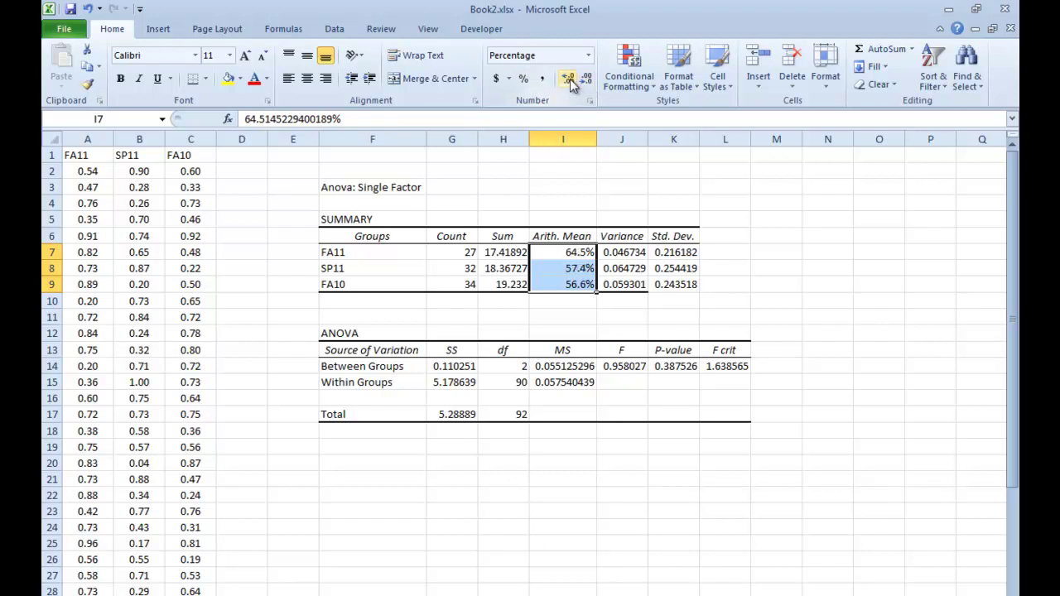
Step: Select the three group means in I7:I9 and give them a blue fill
click(737, 240)
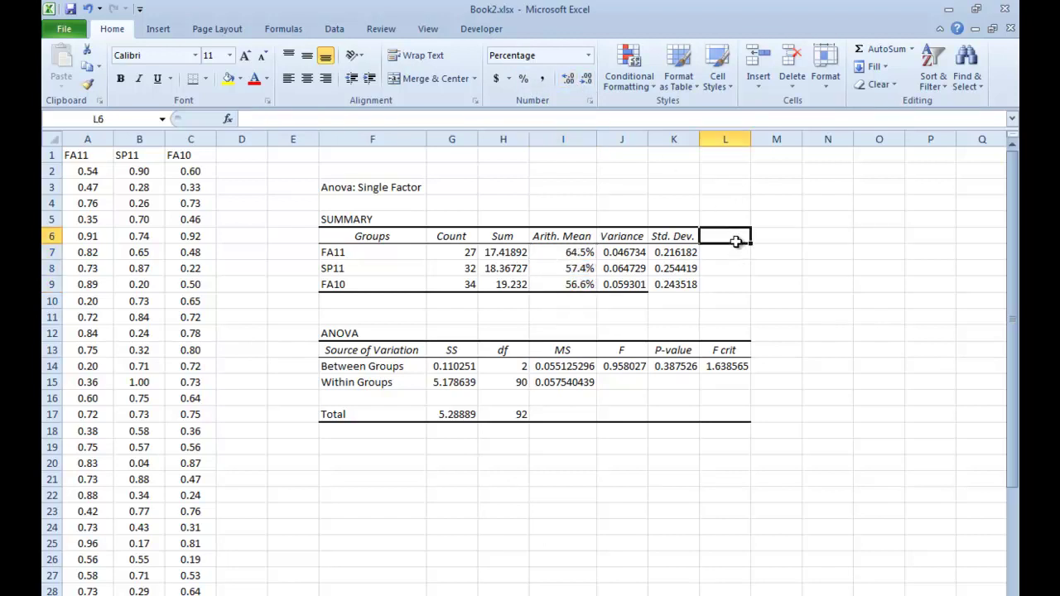
click(678, 286)
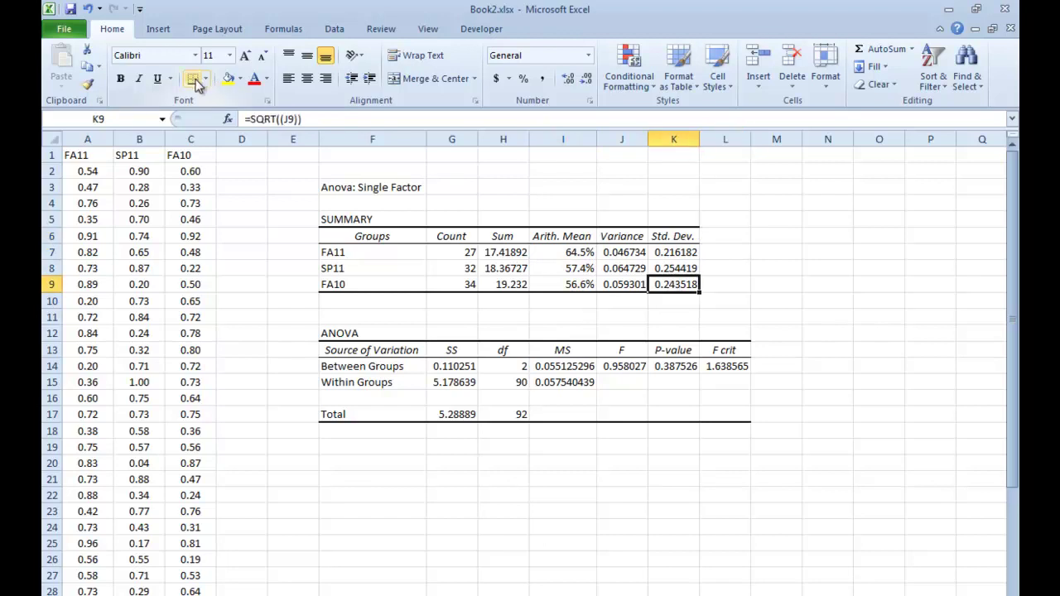
key(Right)
key(Right)
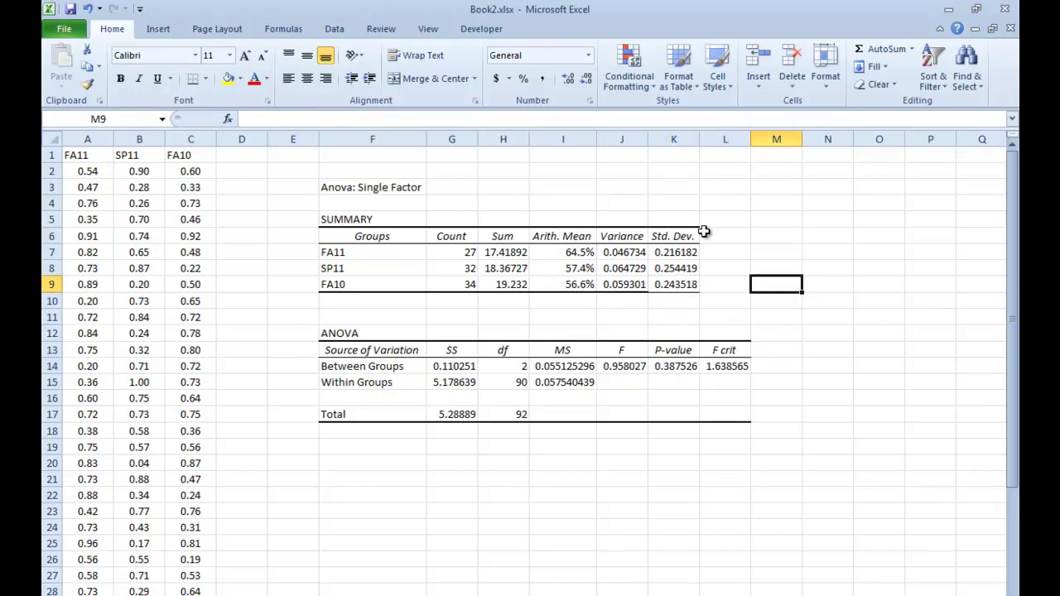
key(Left)
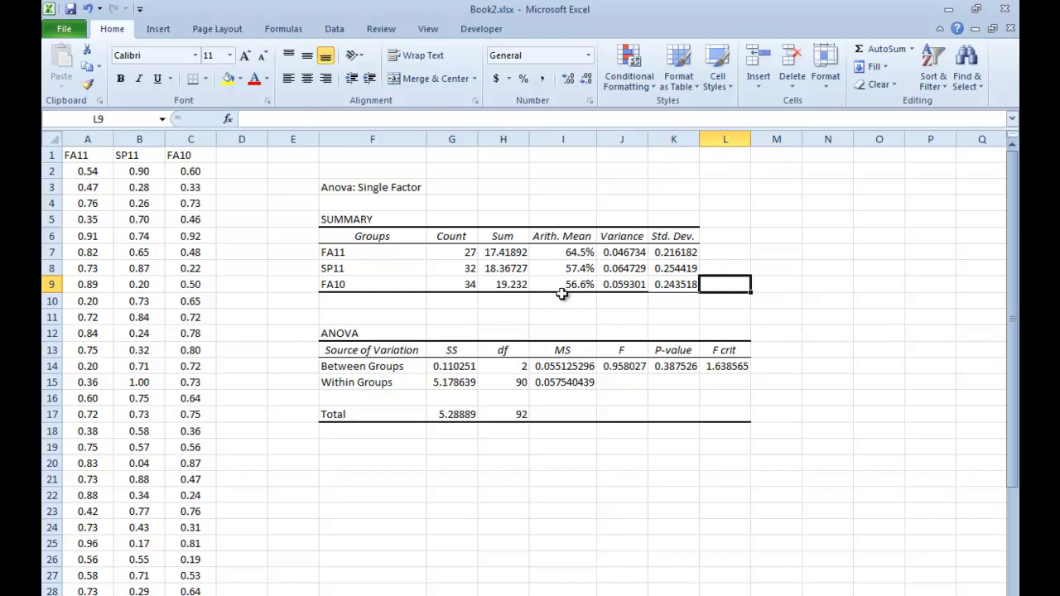
click(334, 285)
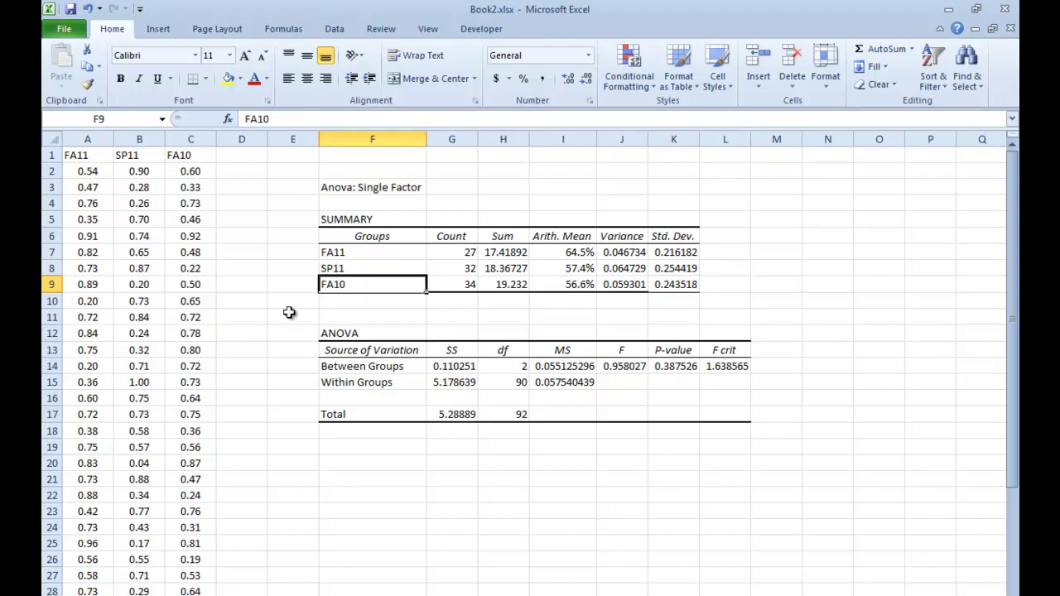
key(Up)
key(Up)
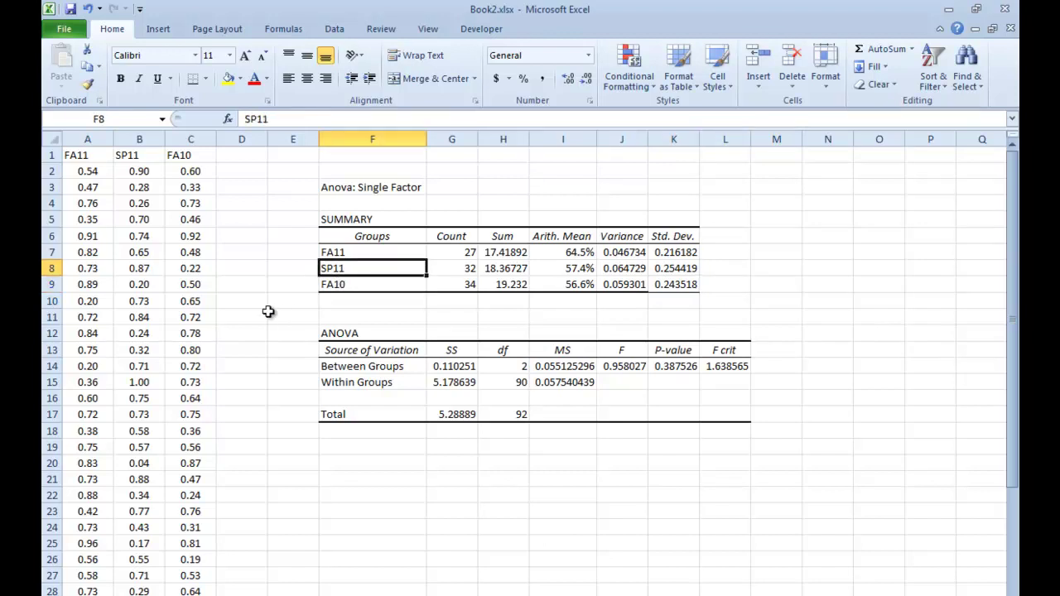
key(Down)
key(Down)
key(Right)
key(Right)
key(Right)
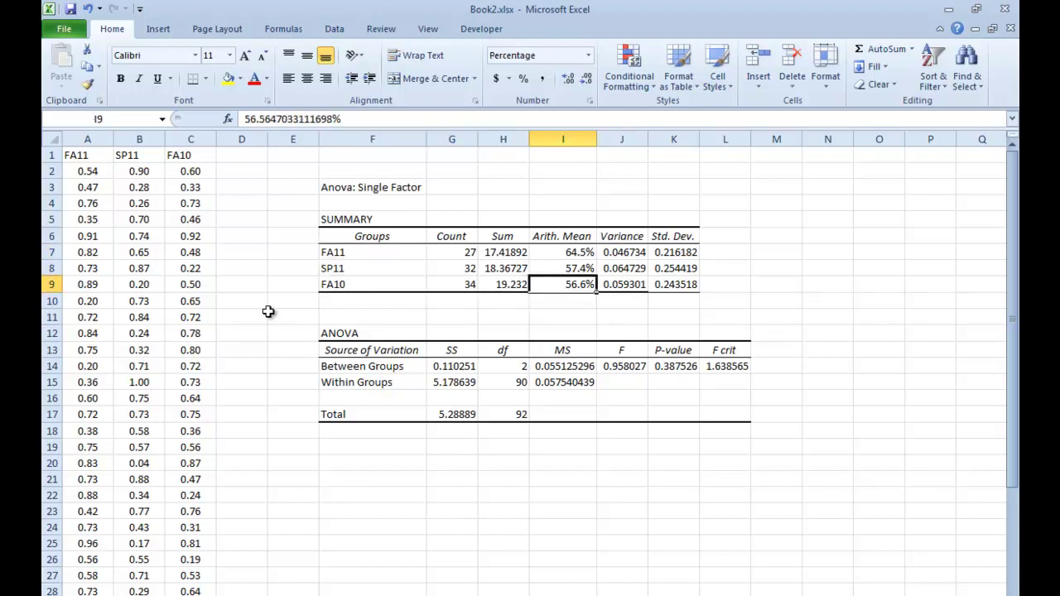
key(shift+Up)
key(shift+Up)
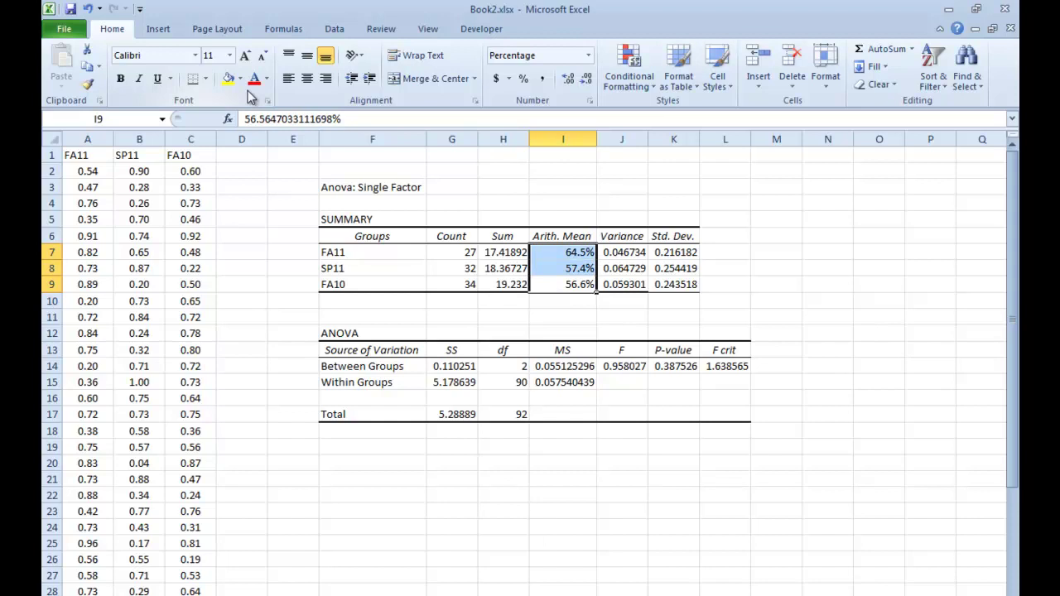
click(240, 80)
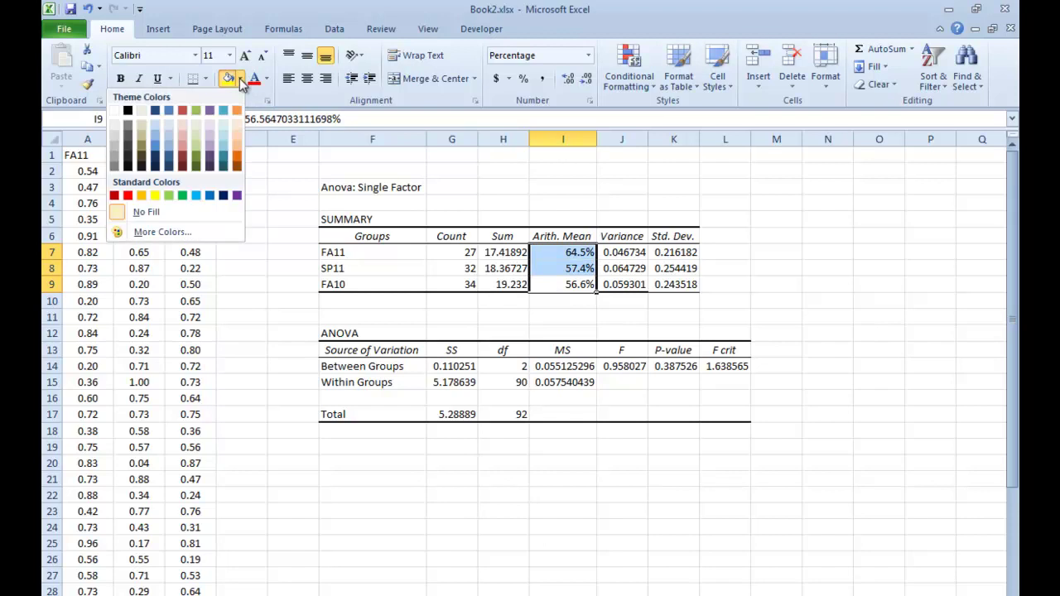
click(197, 196)
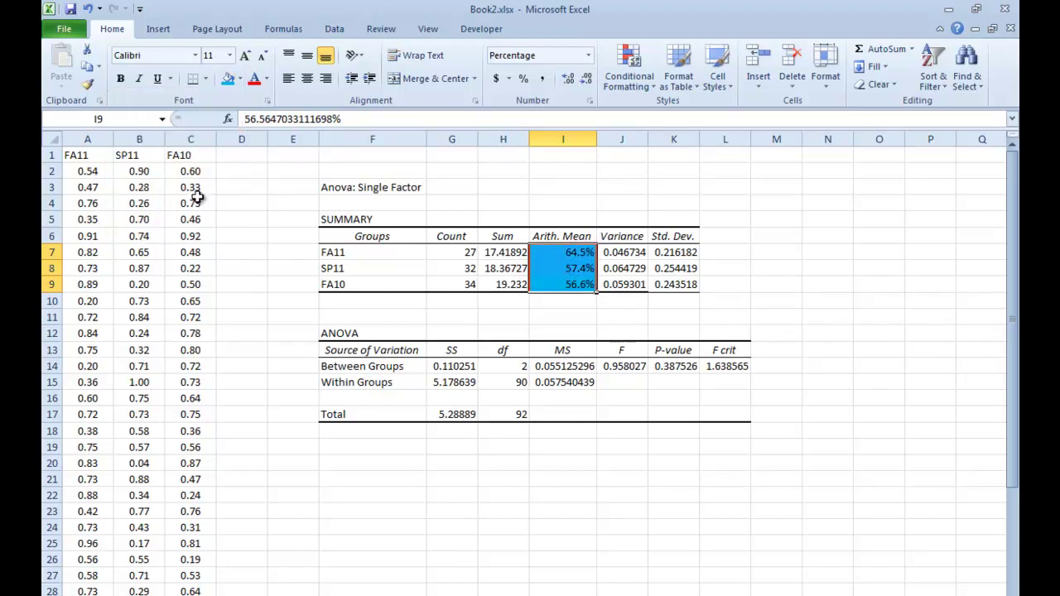
click(531, 189)
Step: Compare the FA11, SP11 and FA10 mean values, ending at cell L7
key(Down)
key(Down)
key(Down)
key(Down)
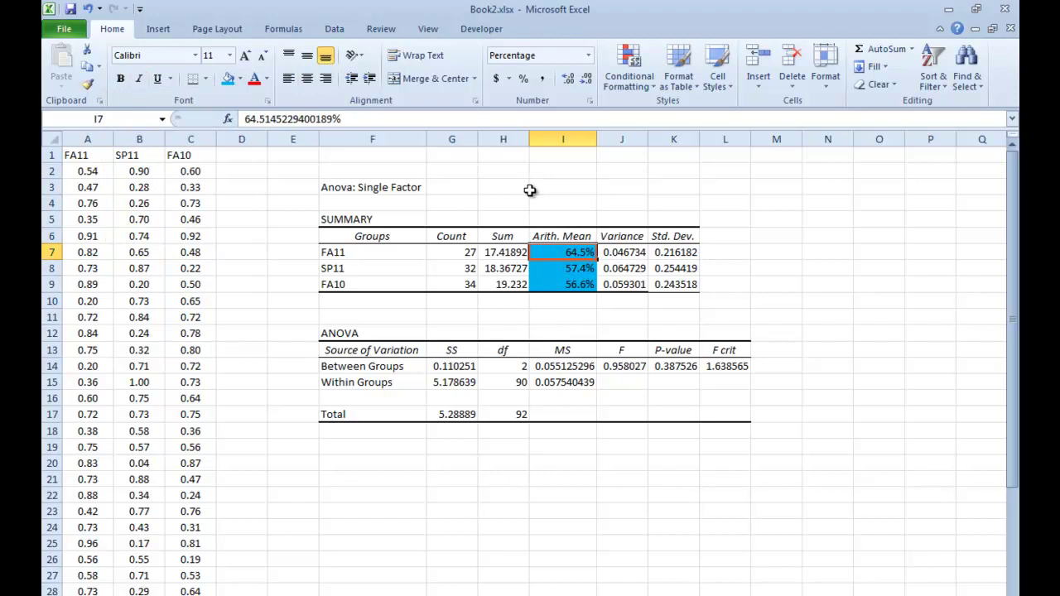
key(Down)
key(Down)
key(Up)
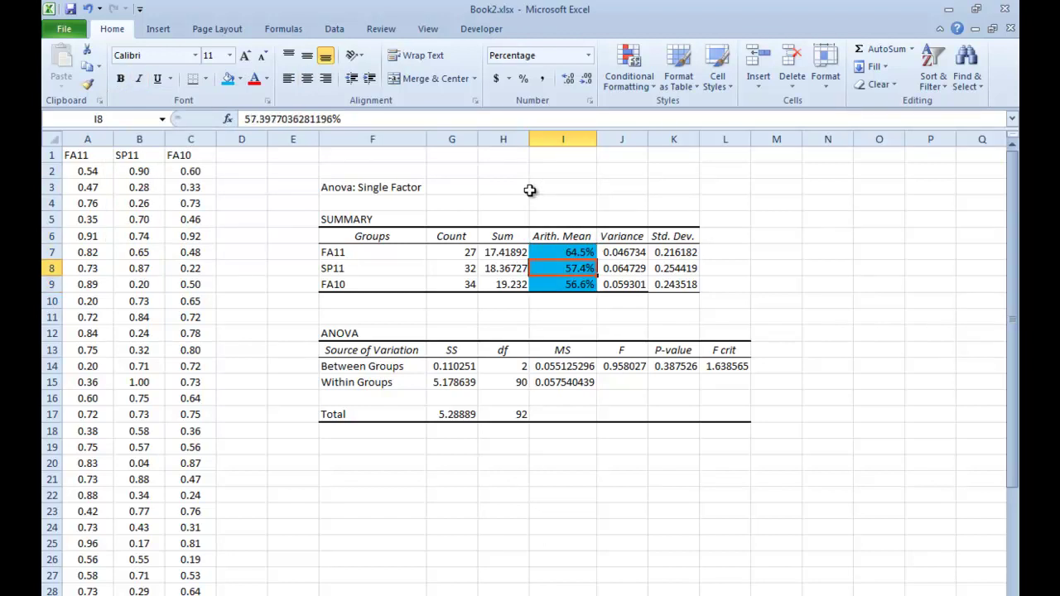
key(Up)
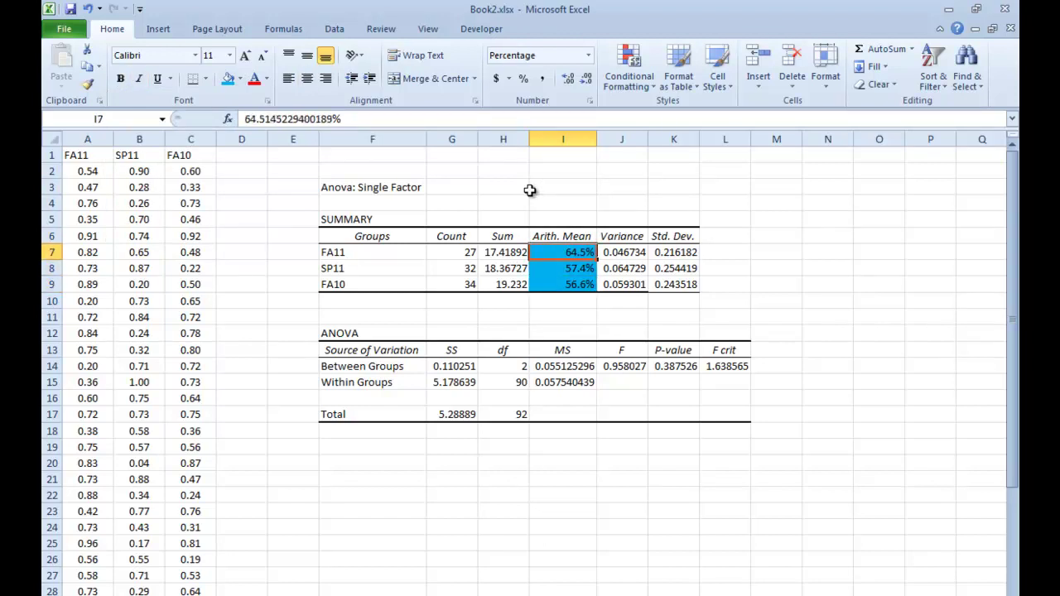
key(Down)
key(Up)
key(Down)
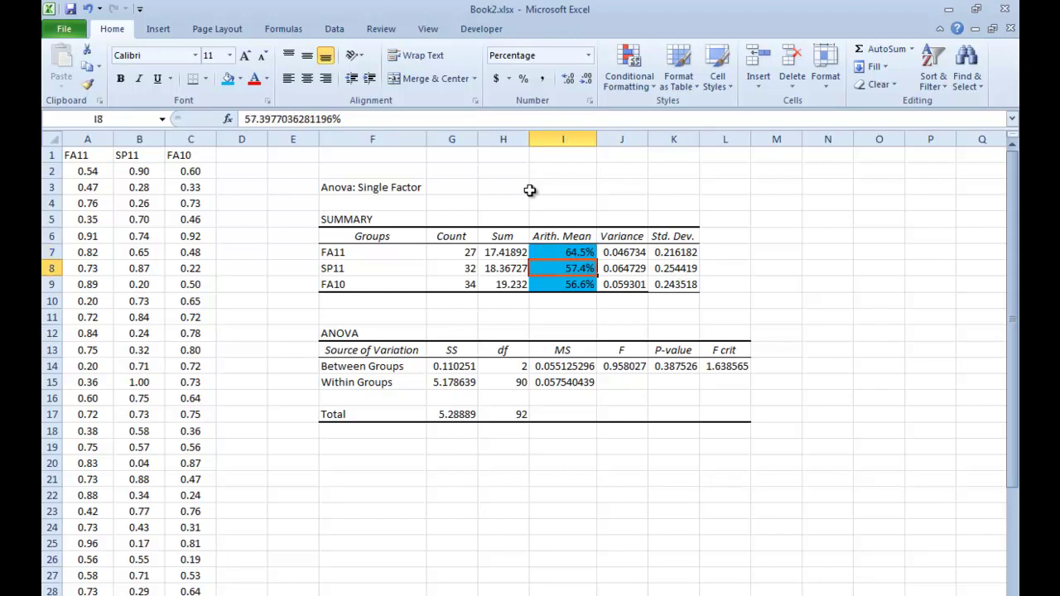
key(Up)
key(Down)
key(Up)
key(Down)
key(Up)
key(Down)
key(Right)
key(Right)
key(Right)
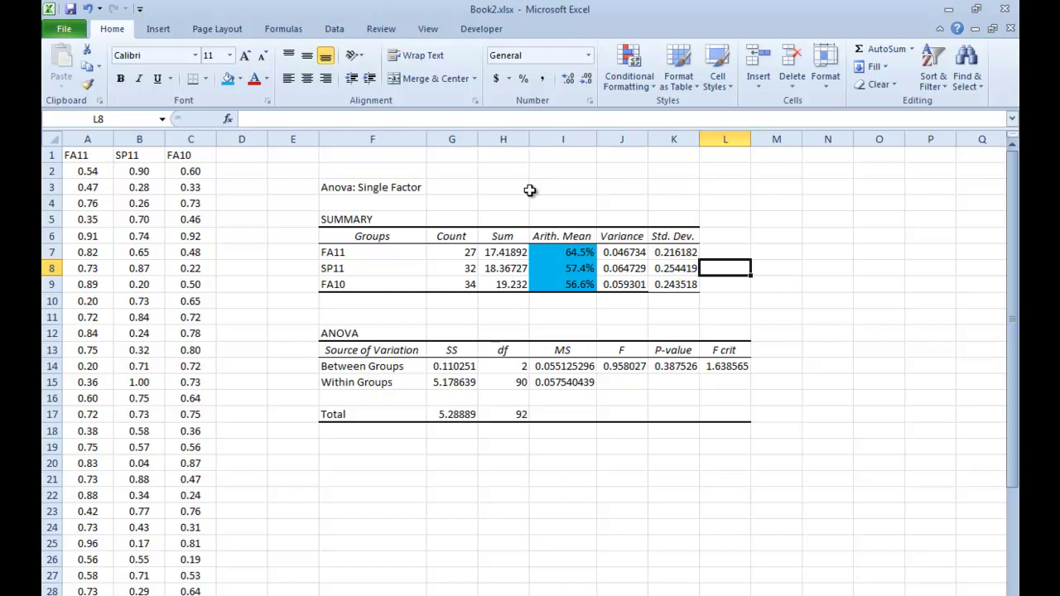
key(Up)
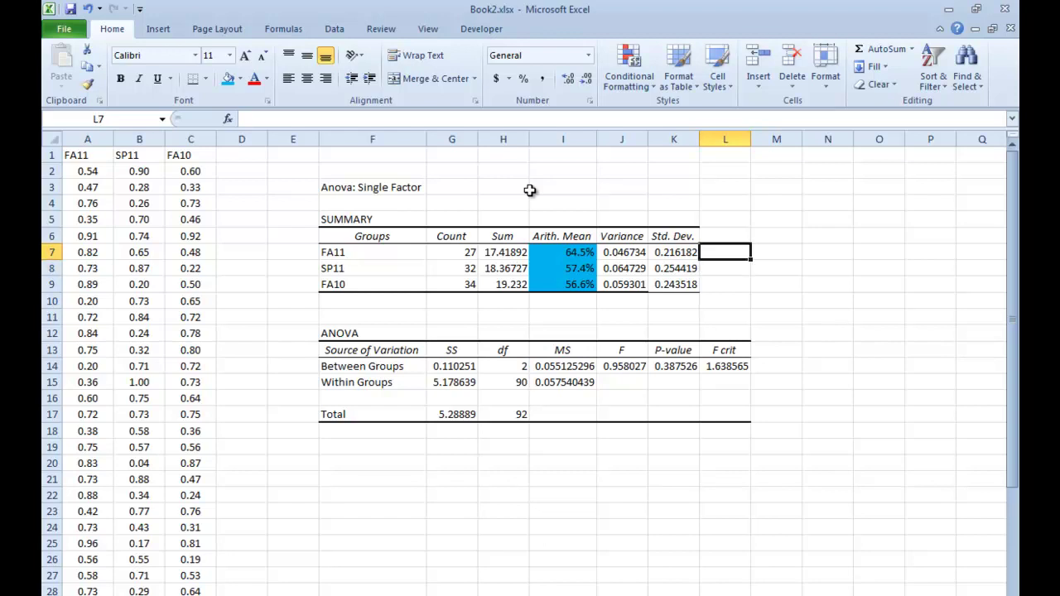
Step: Format the standard deviations in K7:K9 as percentages
click(536, 120)
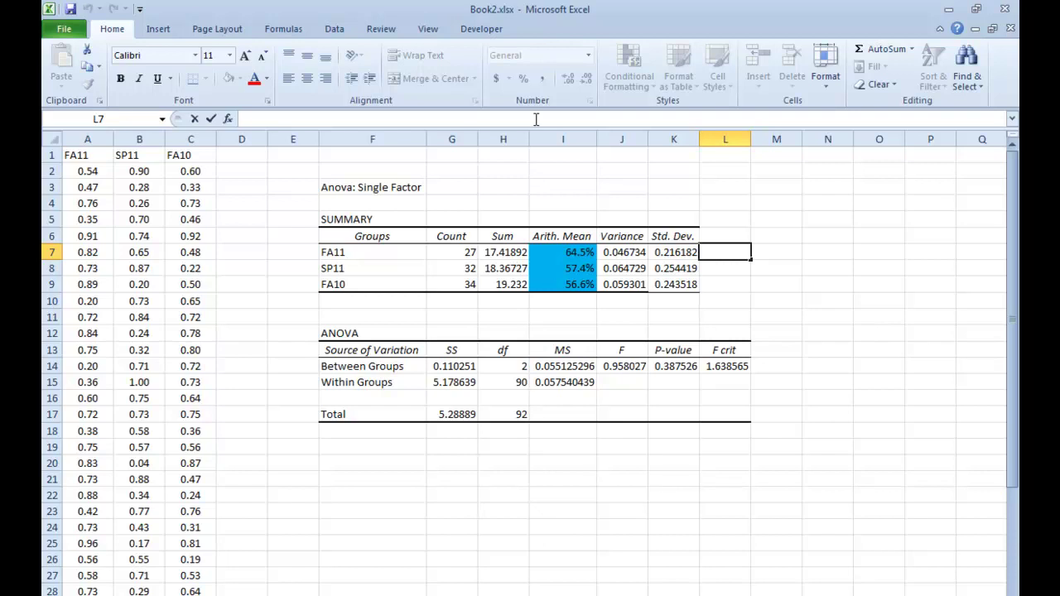
click(669, 253)
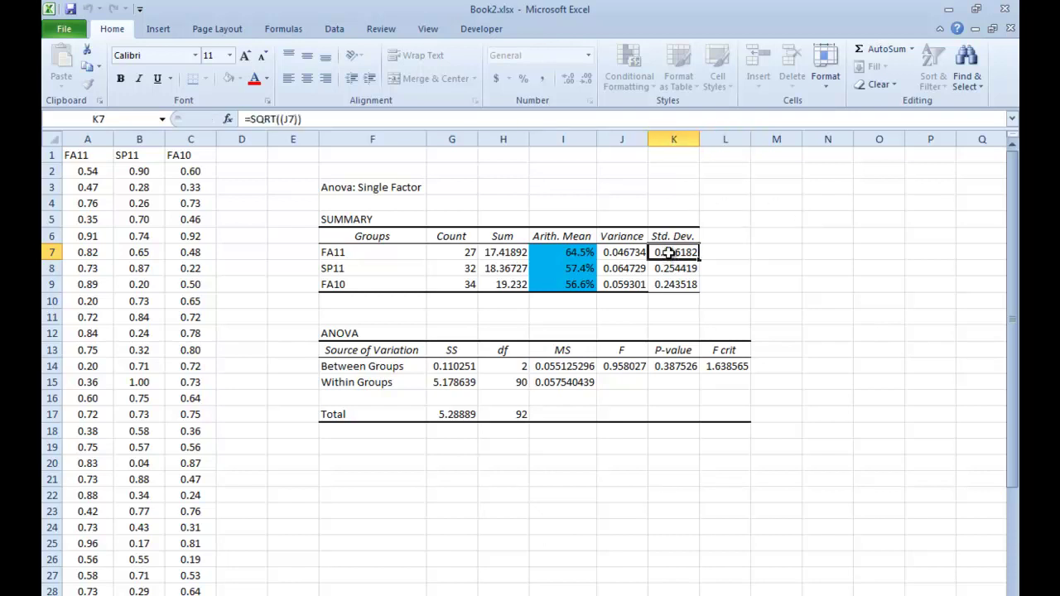
drag(669, 253, 673, 284)
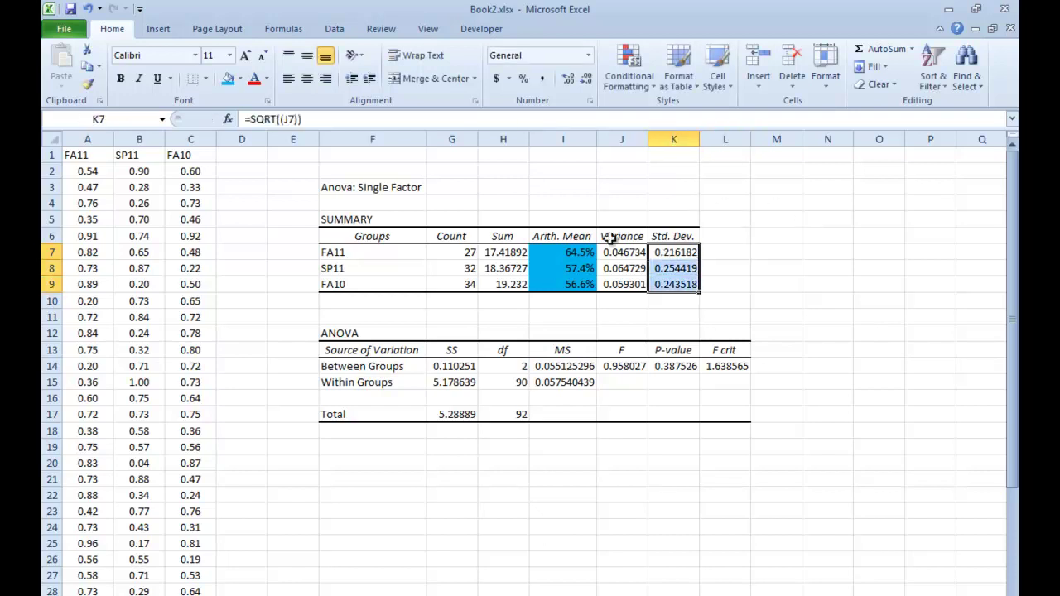
click(522, 79)
Step: Add the headers 'Low' in L6 and 'High' in M6
key(Right)
key(Up)
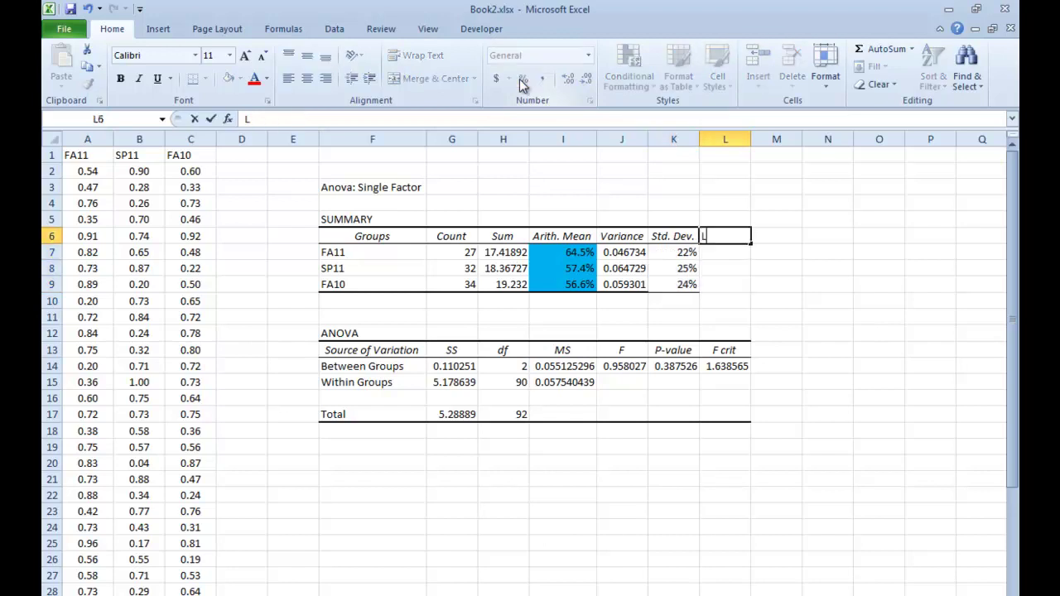
text(Low)
key(Return)
key(Up)
key(Right)
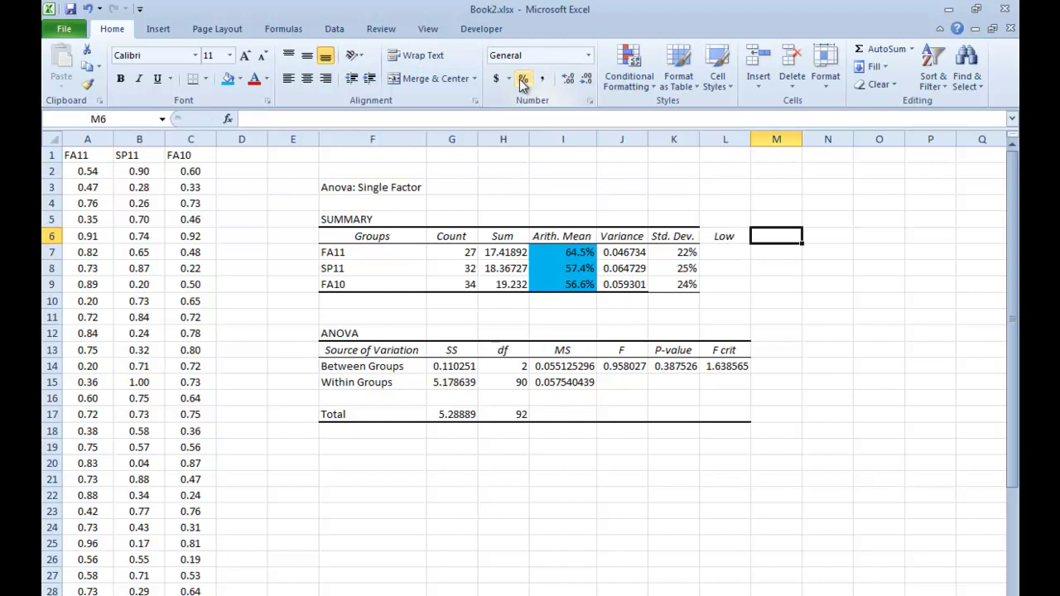
text(High)
key(Return)
Step: Enter =I7-K7 in L7 and fill down for Low values 42.9%, 32.0%, 32.2%
key(Left)
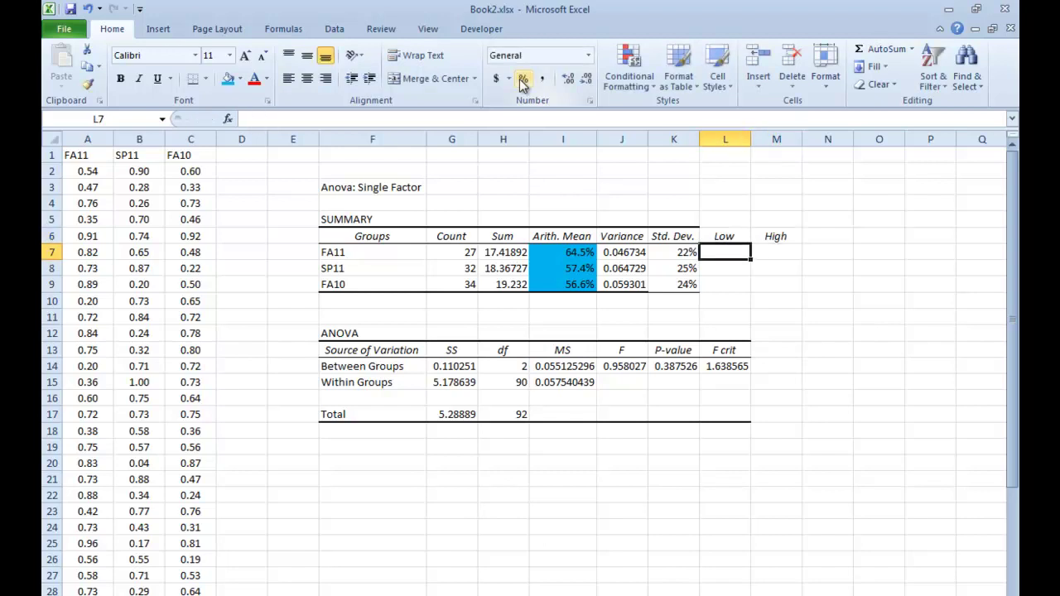
text(=)
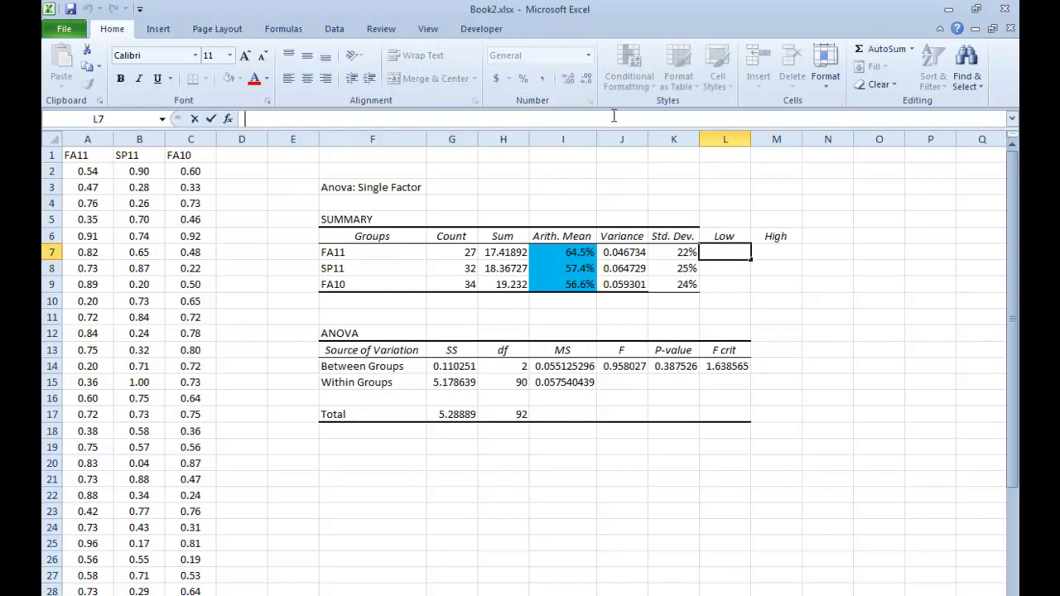
click(587, 251)
text(-)
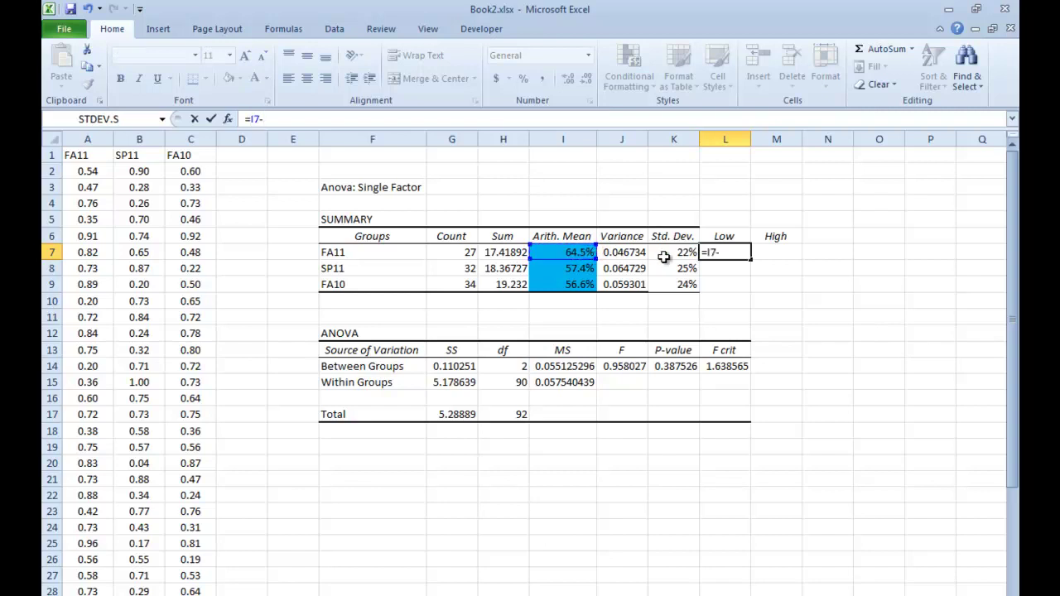
click(674, 253)
key(Return)
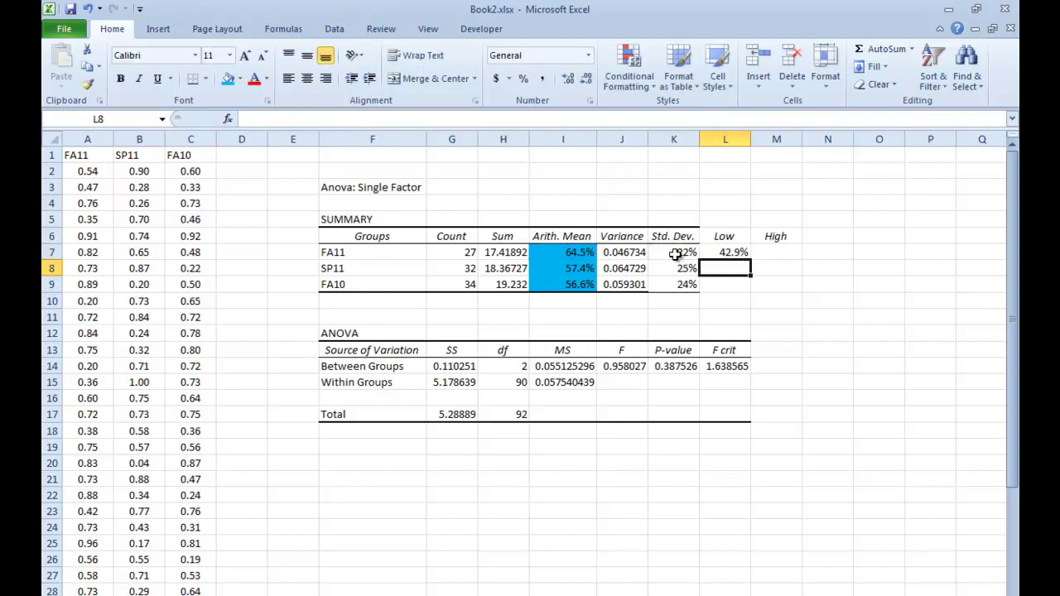
key(Up)
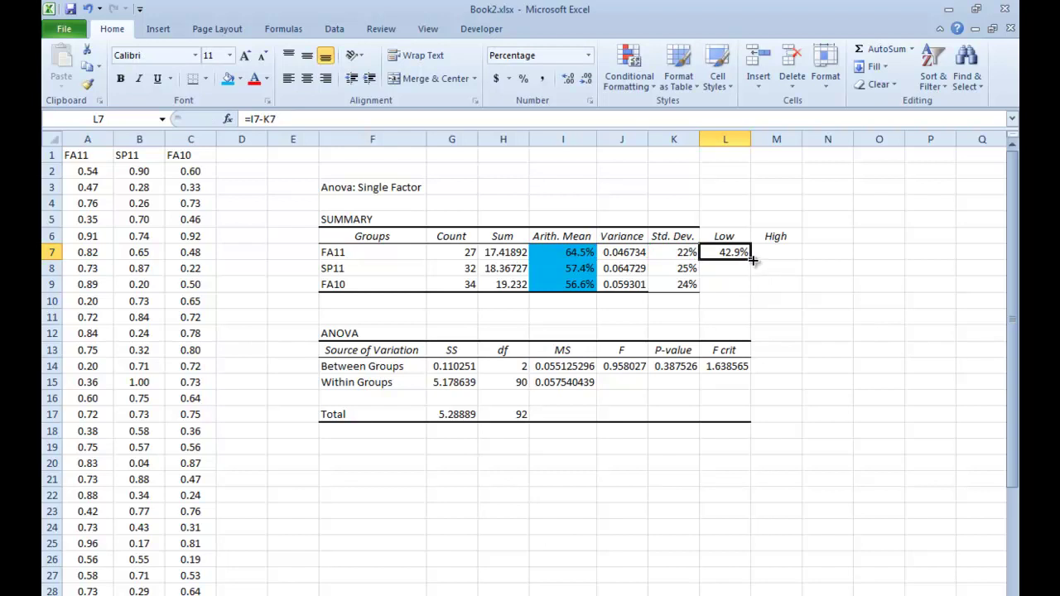
drag(752, 259, 753, 293)
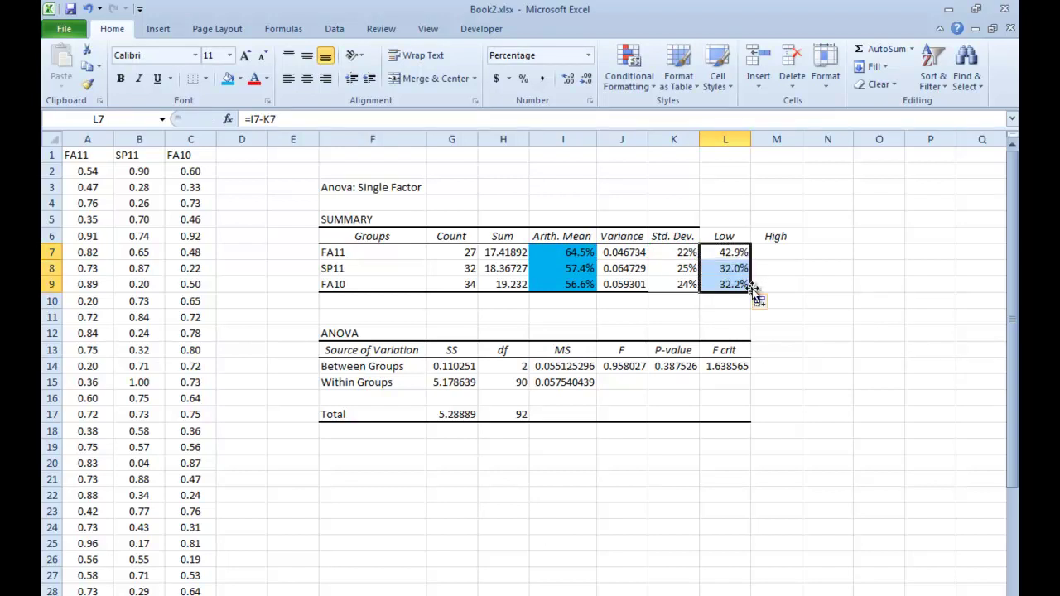
Step: Enter =I7+K7 in M7 and fill down for High values 86.1%, 82.8%, 80.9%
click(772, 252)
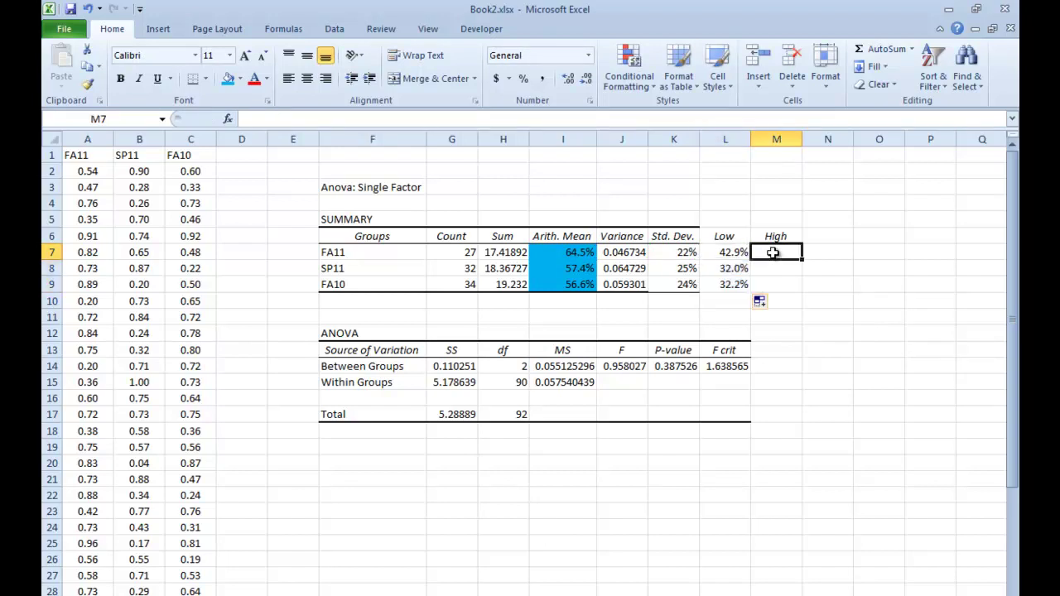
click(688, 116)
text(=)
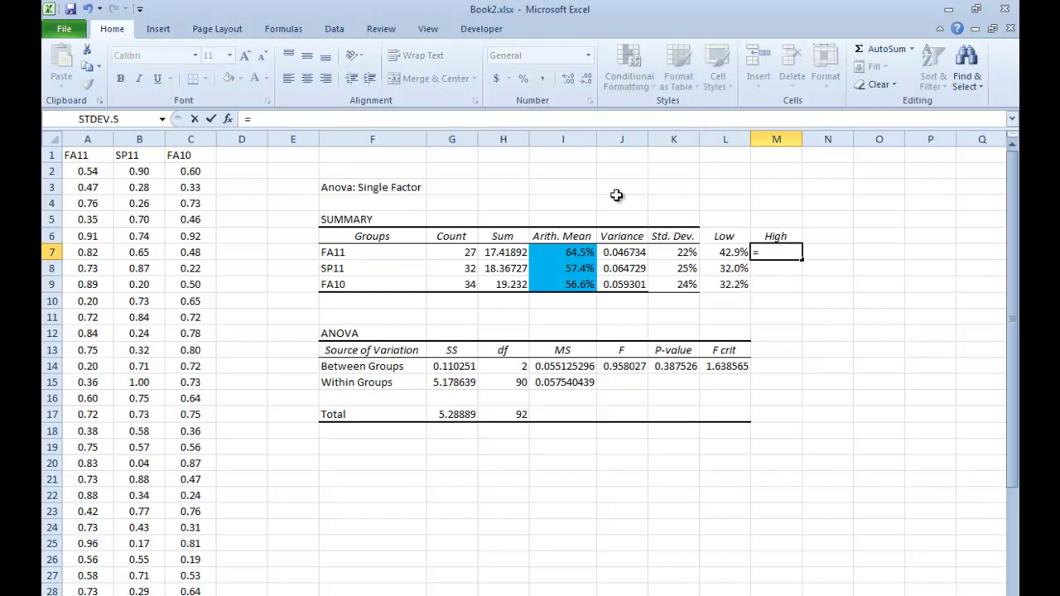
click(587, 250)
text(+)
click(687, 253)
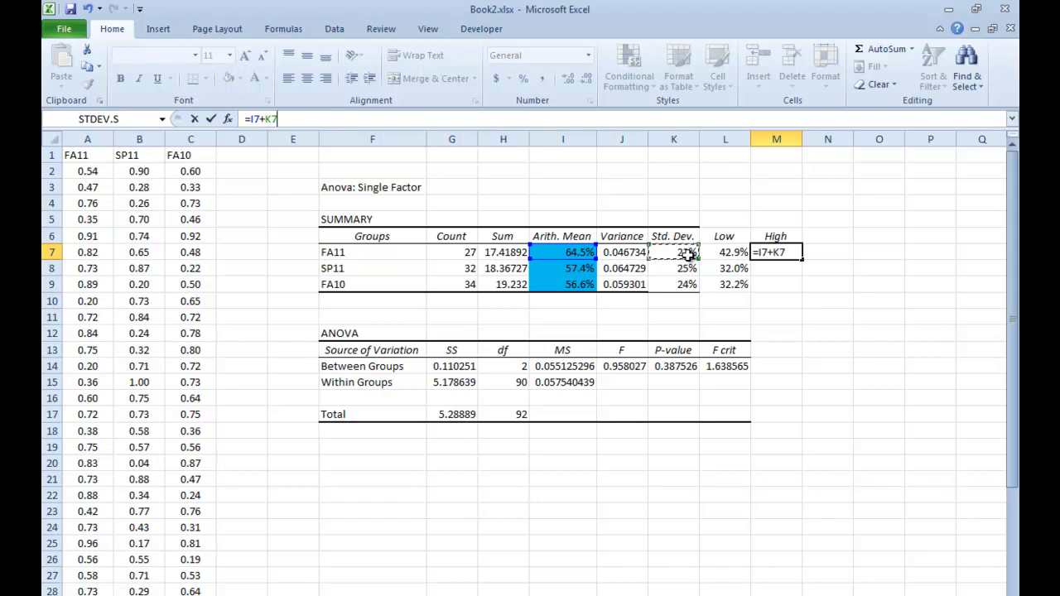
key(Return)
key(Up)
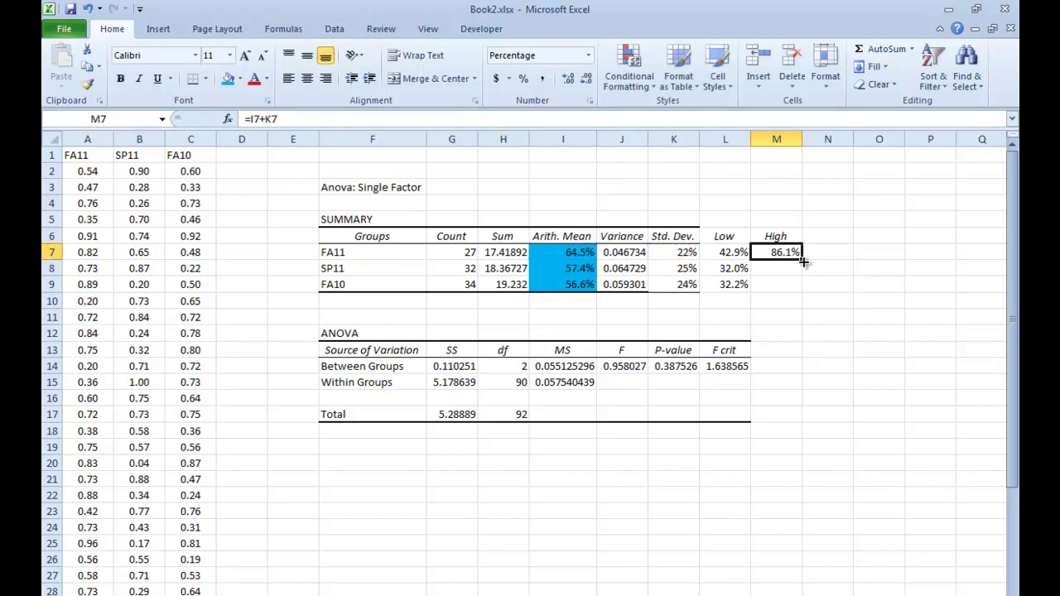
drag(802, 261, 801, 291)
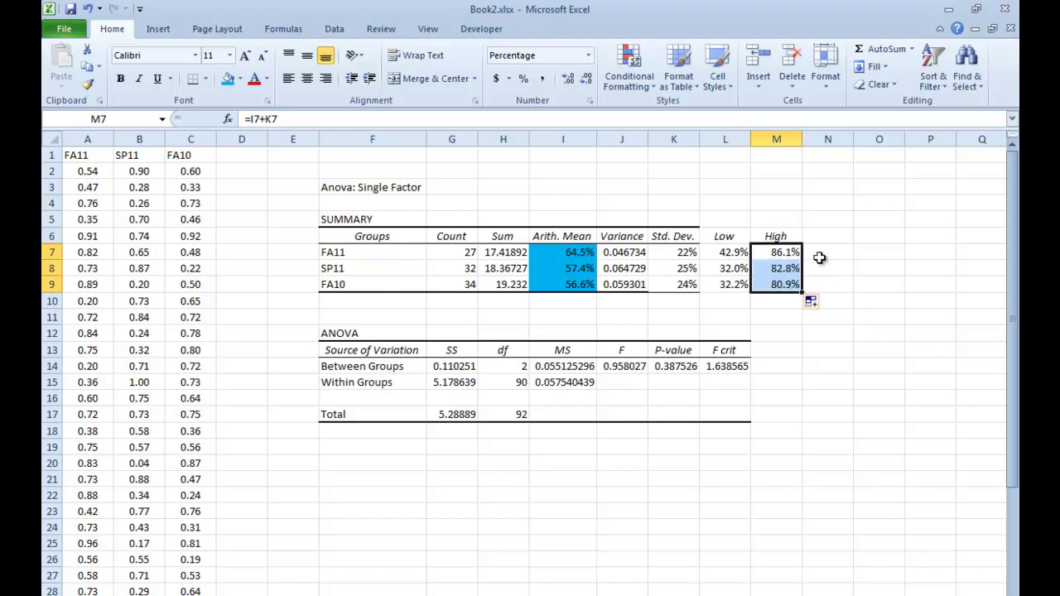
click(819, 258)
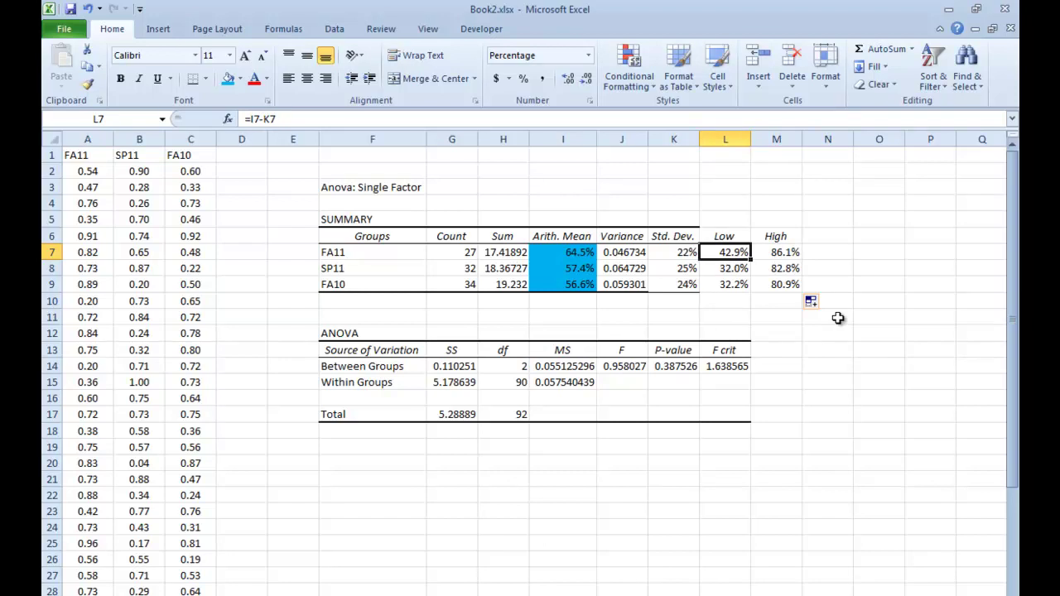
key(shift+Right)
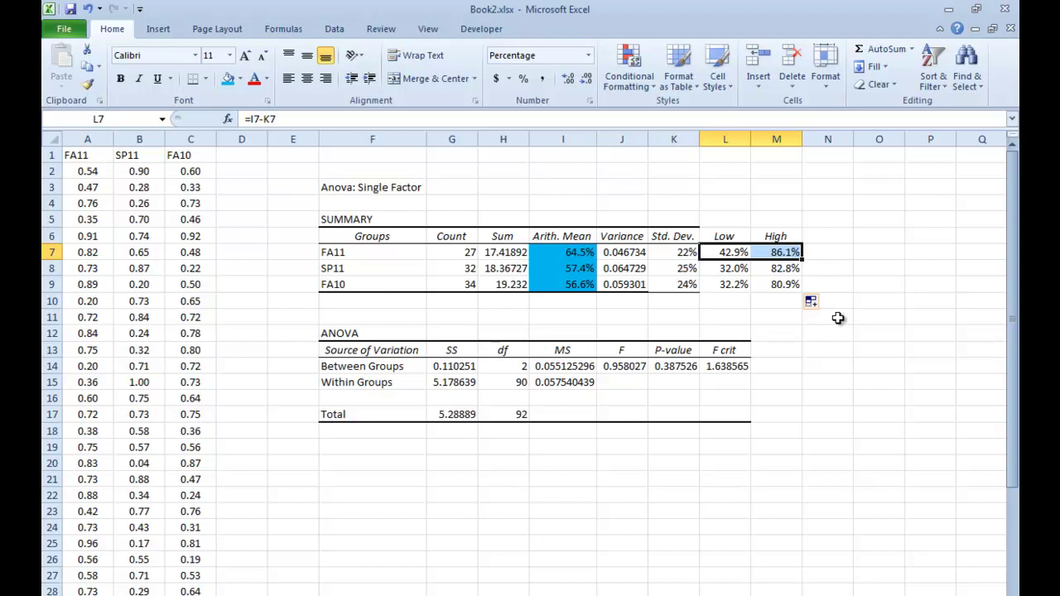
key(Down)
key(Down)
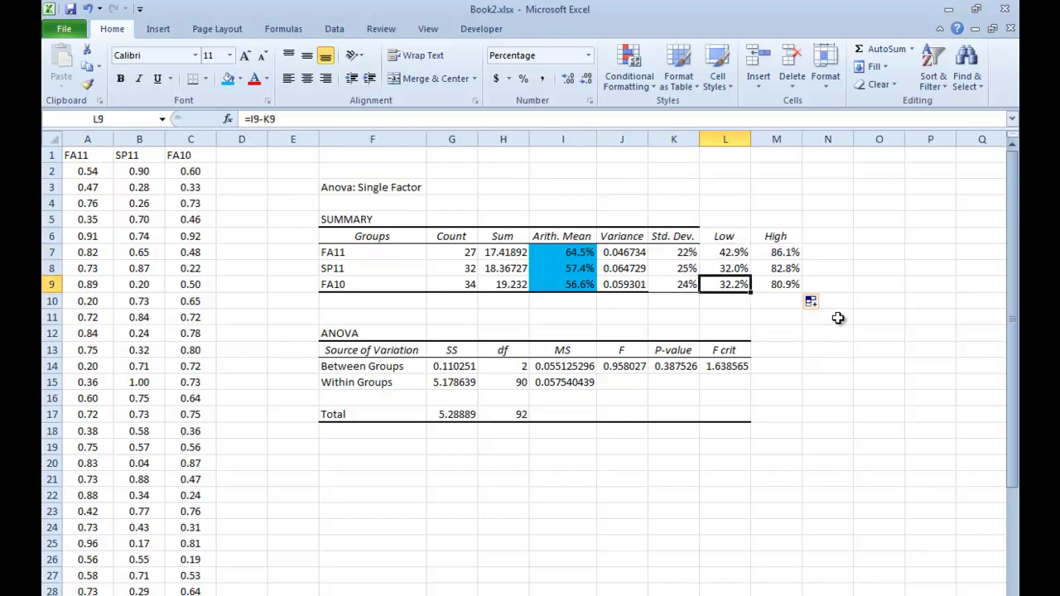
key(Right)
key(Left)
key(shift+Right)
key(shift+Up)
key(shift+Up)
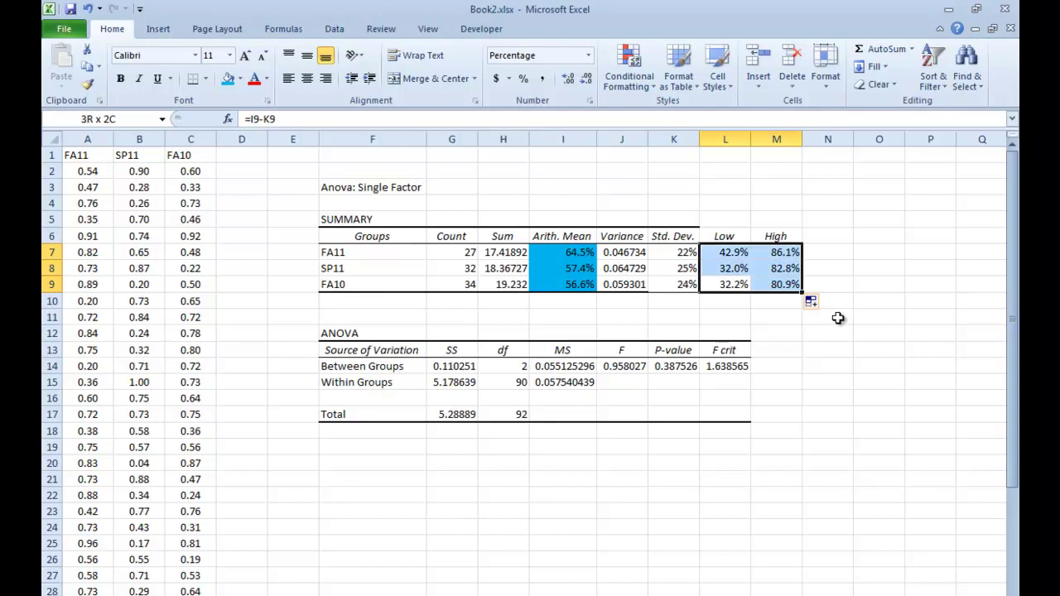
key(Down)
key(Up)
key(shift+Right)
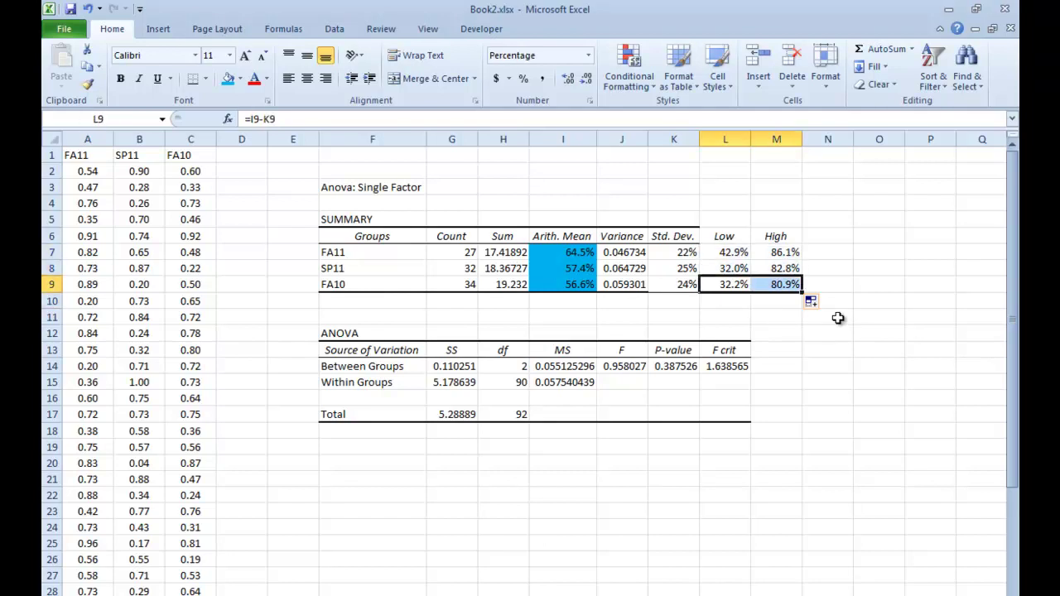
key(Up)
key(Up)
key(Down)
key(Down)
key(Right)
key(Up)
key(Up)
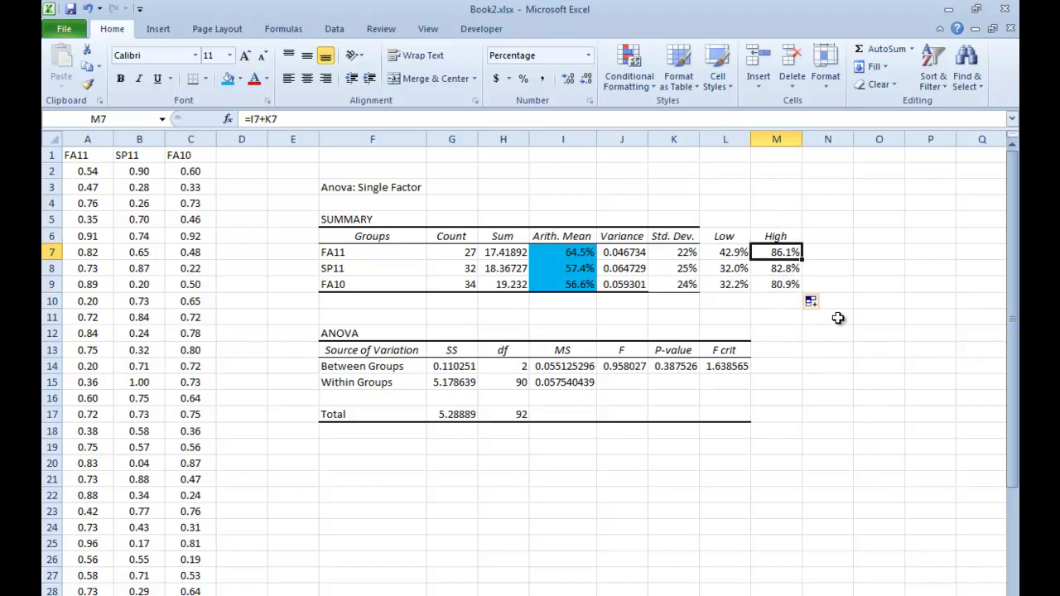
key(Down)
key(Down)
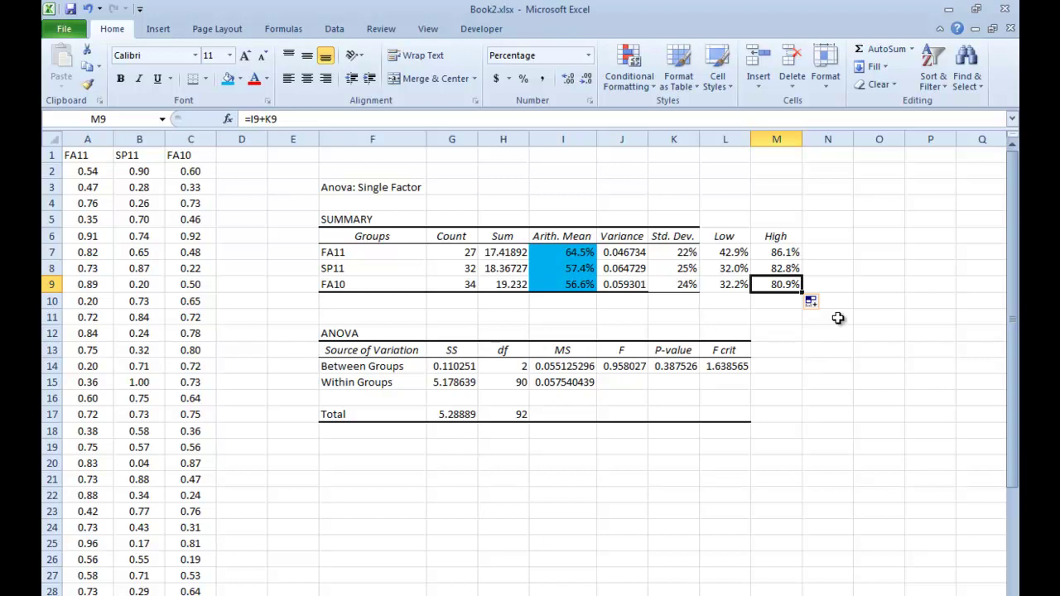
key(Left)
key(Left)
key(Left)
key(Left)
key(shift+Up)
key(shift+Up)
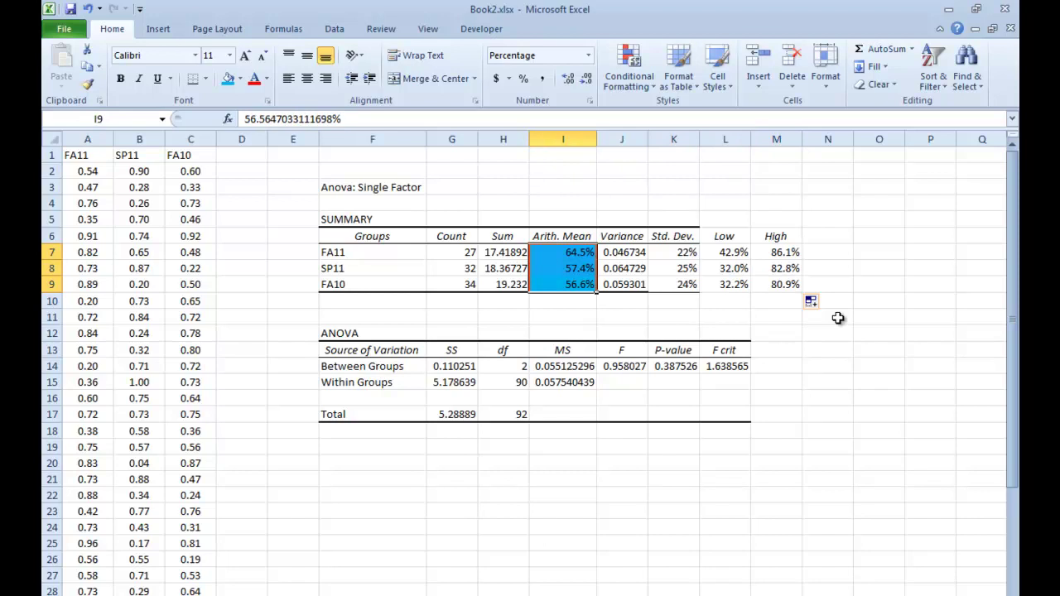
Step: Fill the F value 0.958027 in J14 and F crit 1.638565 in L14 yellow
key(Down)
key(Down)
key(Down)
key(Down)
key(Down)
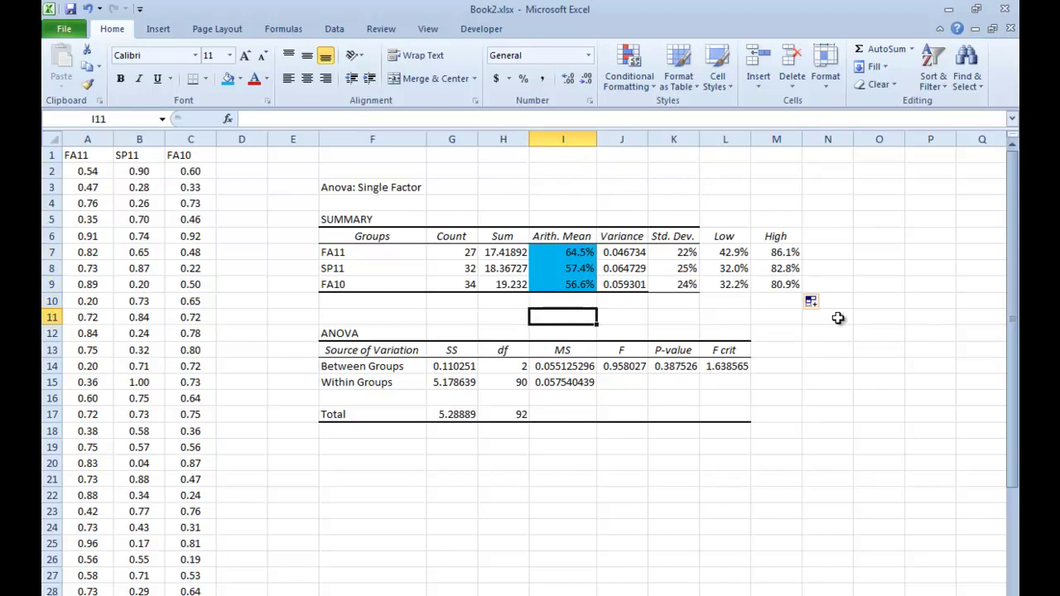
key(Right)
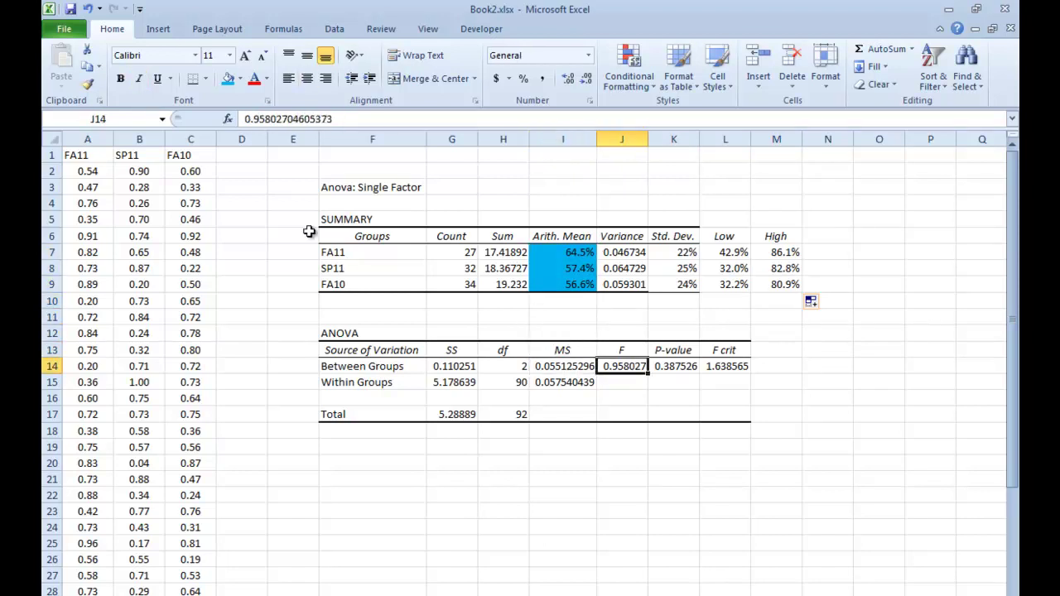
click(241, 78)
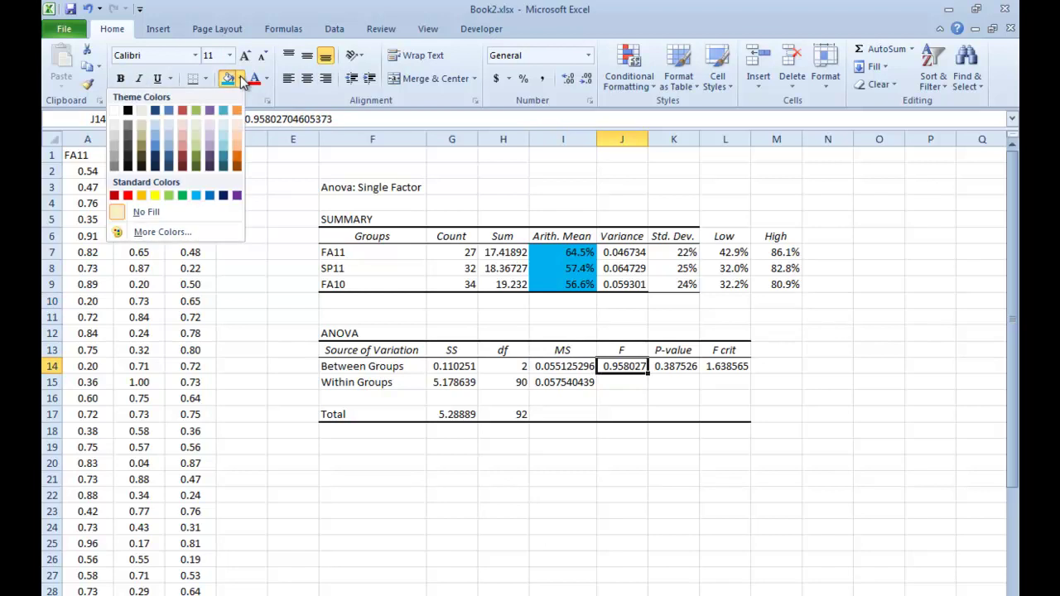
click(155, 195)
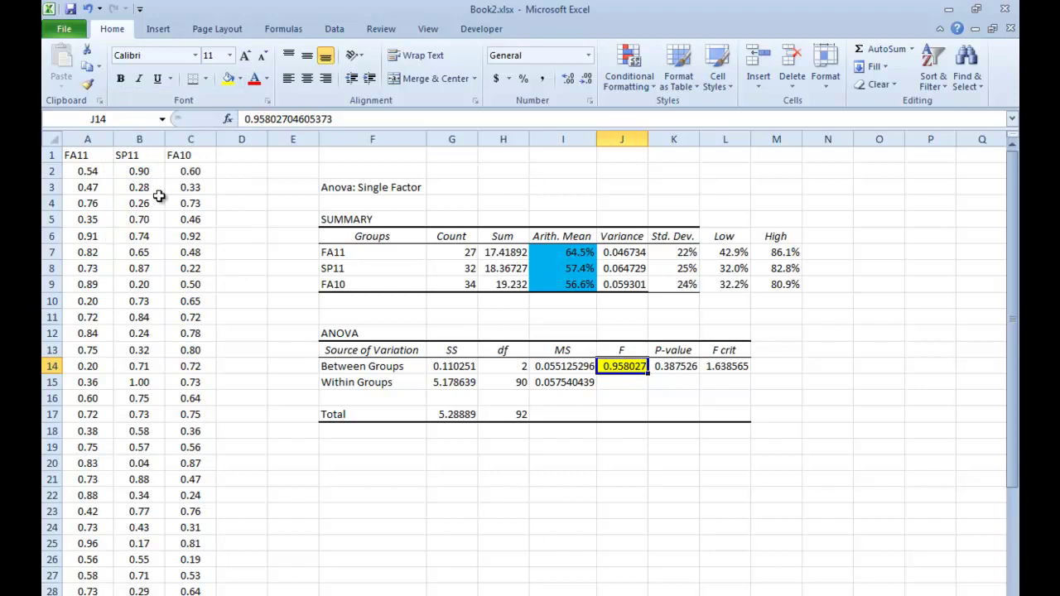
key(Right)
key(Right)
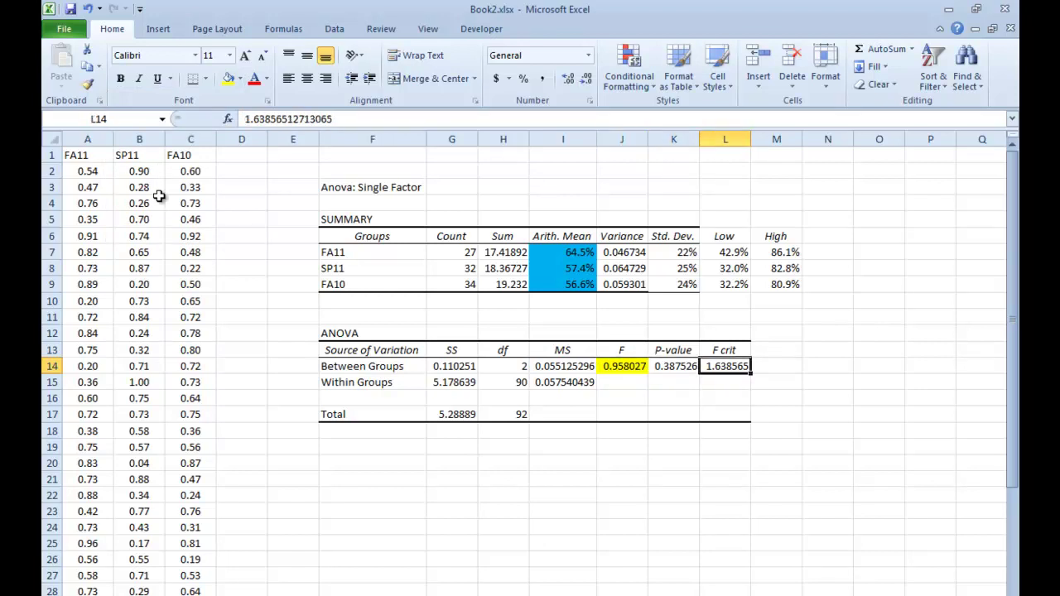
click(227, 79)
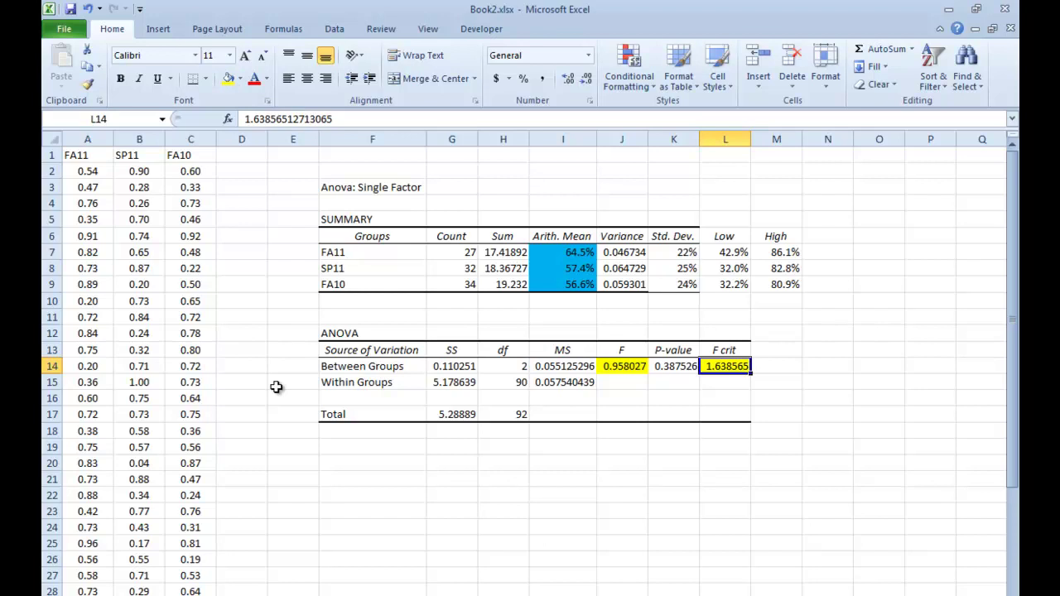
click(461, 286)
key(shift+Up)
key(shift+Up)
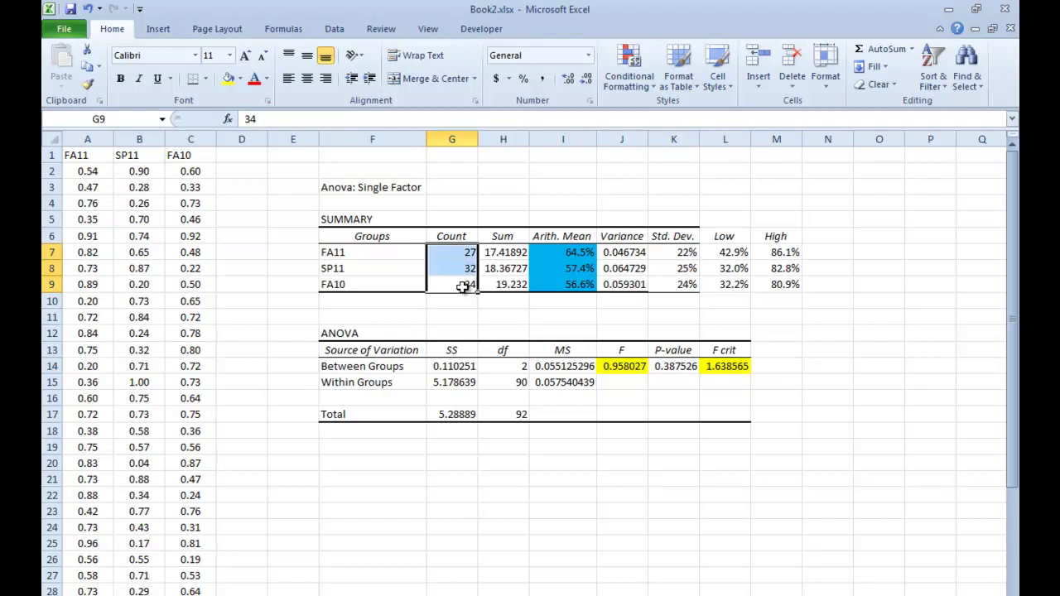
click(795, 344)
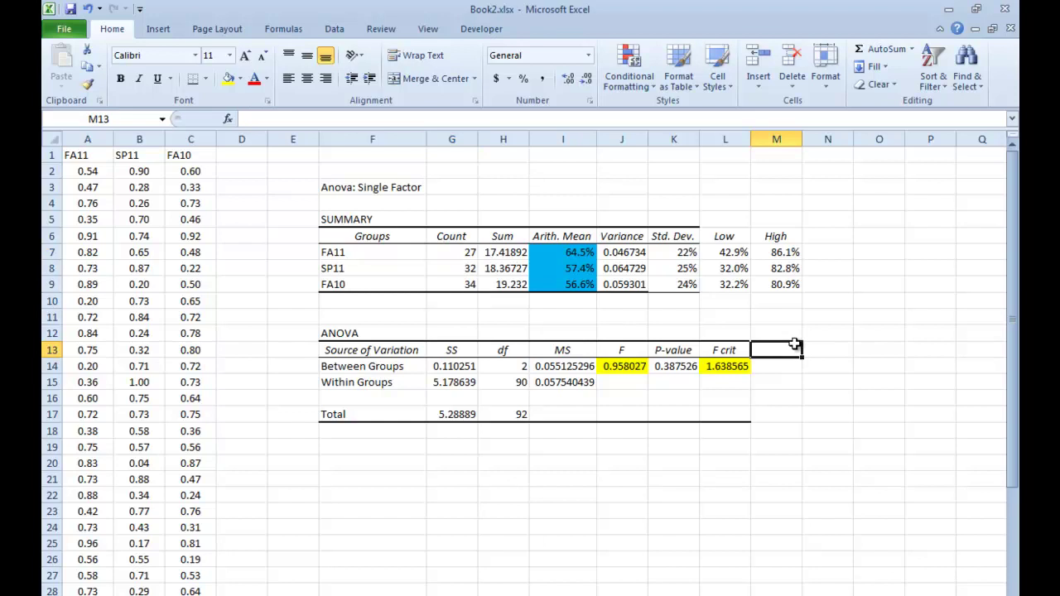
key(Down)
key(Left)
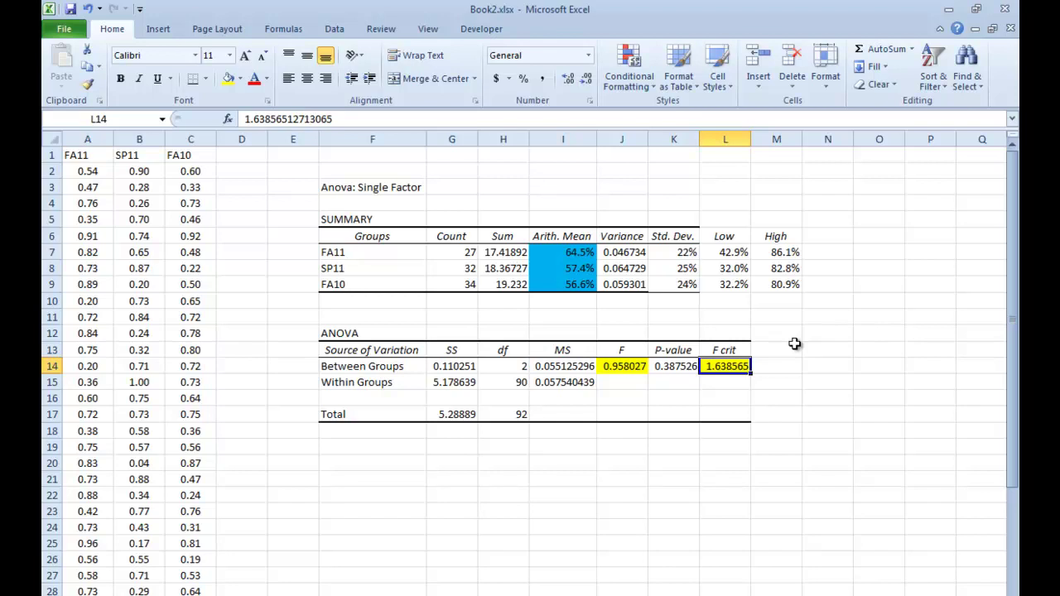
click(580, 284)
key(shift+Up)
key(shift+Up)
key(Down)
key(Down)
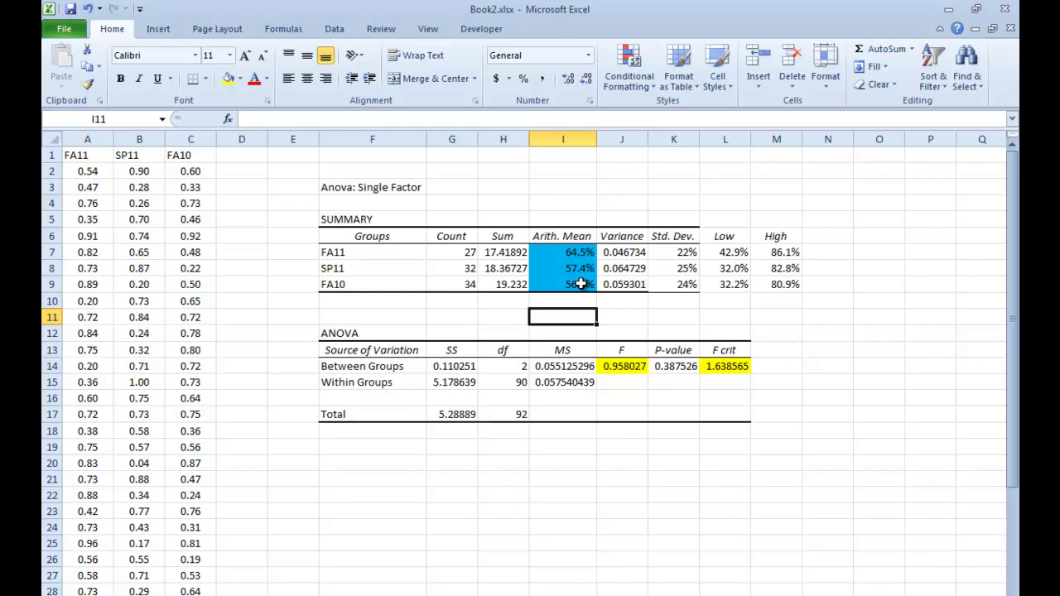
key(Right)
key(Down)
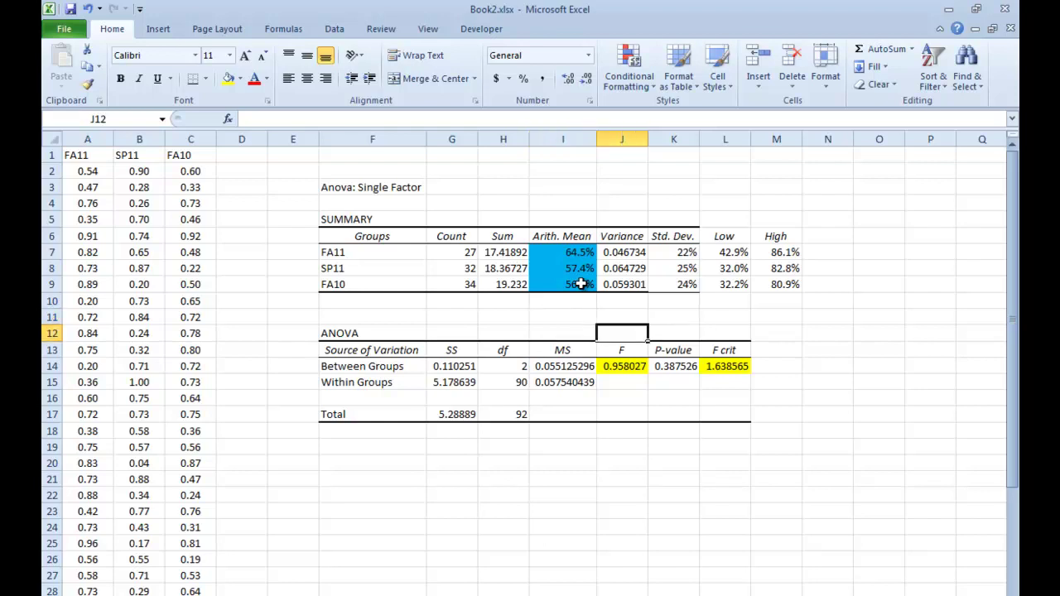
key(Down)
key(Down)
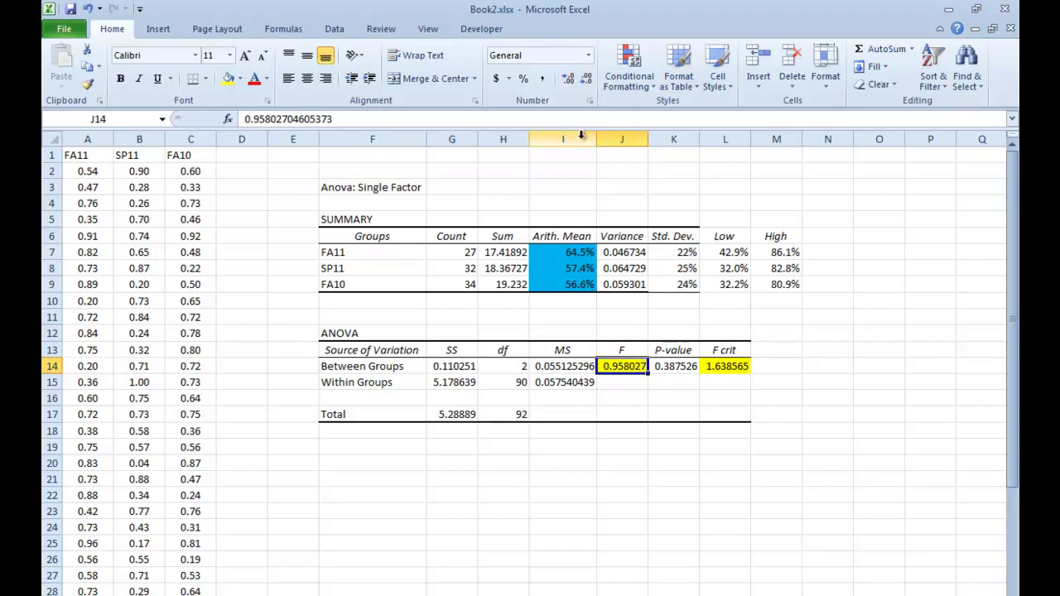
key(Right)
key(Right)
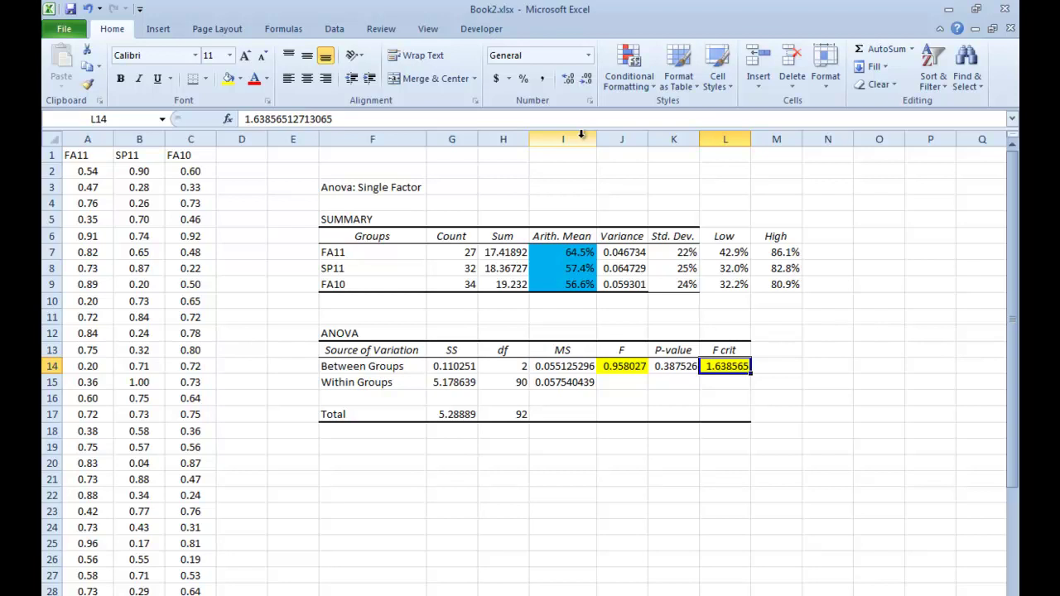
key(Left)
key(Left)
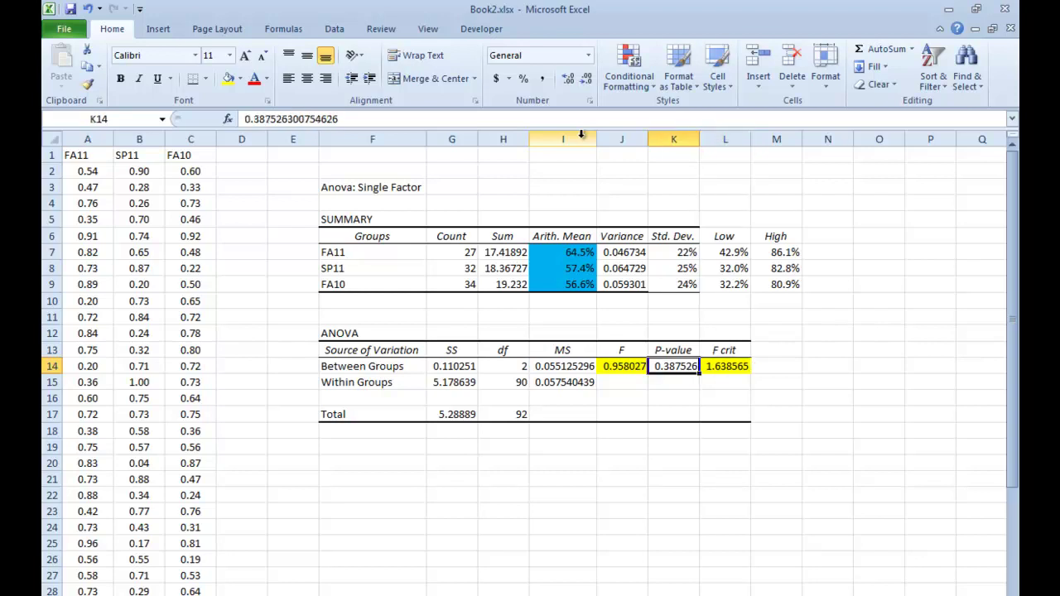
Step: Bold the ANOVA F value 0.958027 in cell J14
click(121, 79)
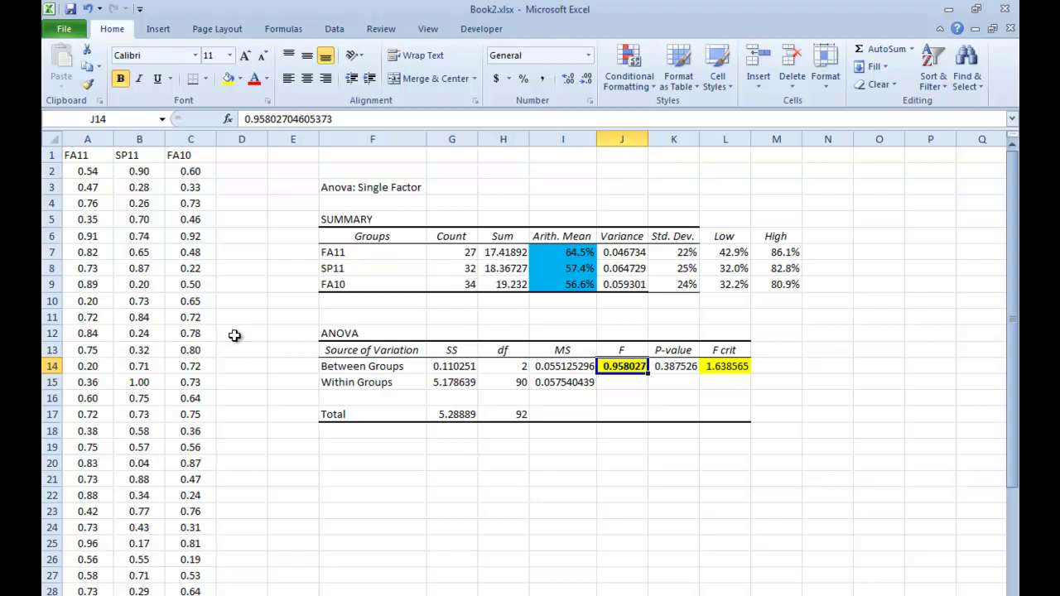
key(Up)
key(Up)
key(Up)
key(Up)
key(Left)
key(Up)
key(shift+Up)
key(shift+Up)
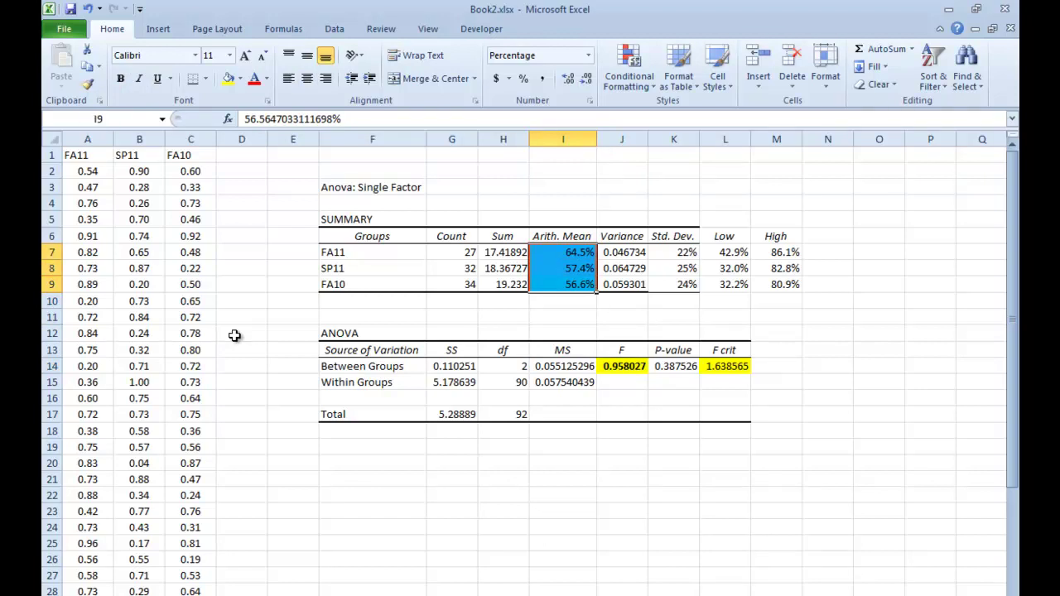
key(Right)
key(Right)
key(Right)
key(shift+Right)
key(shift+Up)
key(shift+Up)
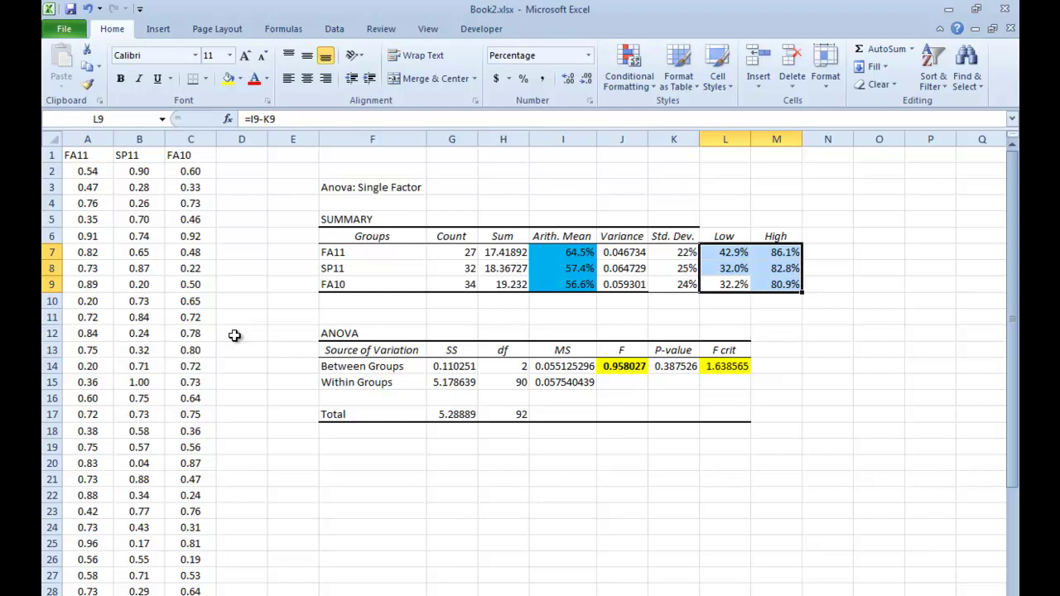
key(Down)
key(Down)
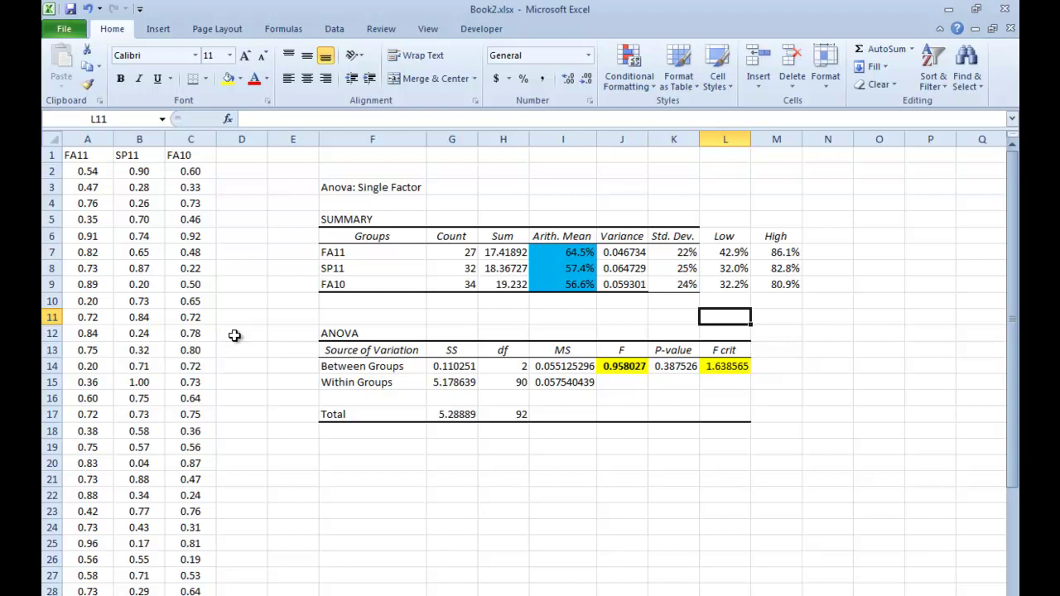
key(Left)
key(Left)
key(Left)
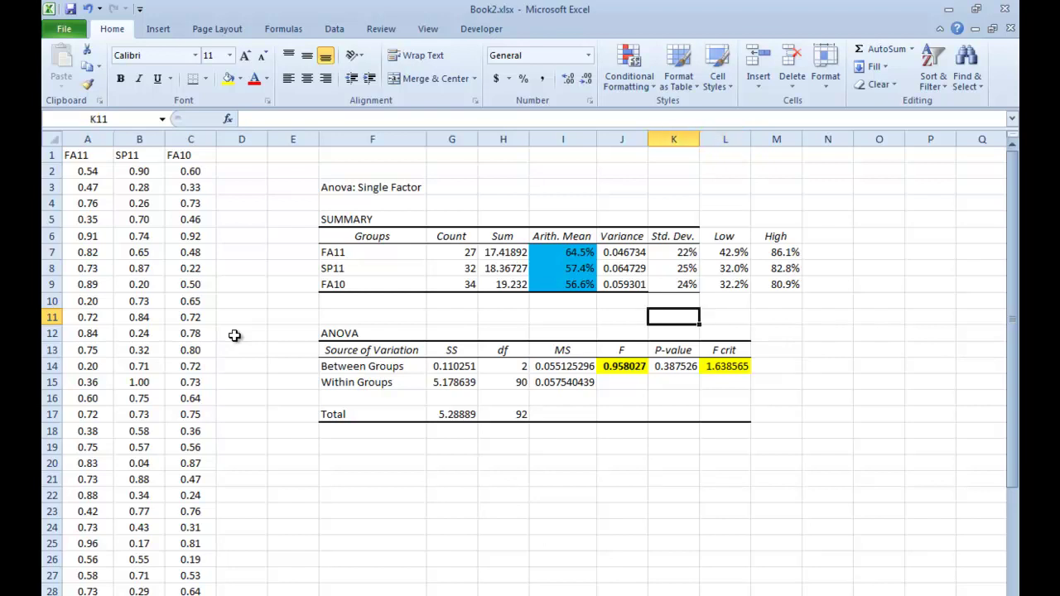
key(Up)
key(Up)
key(shift+Up)
key(shift+Up)
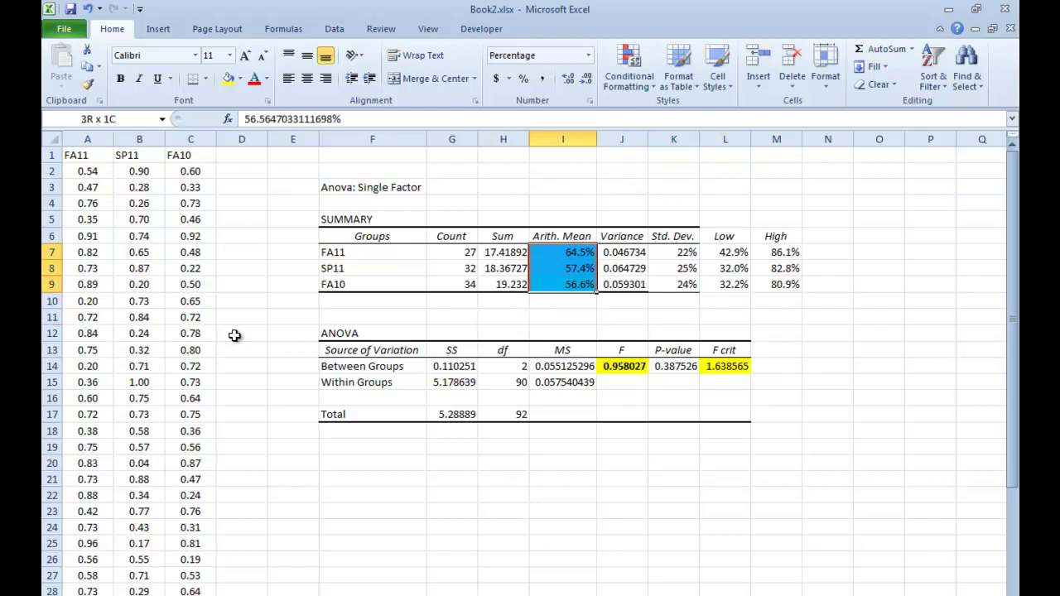